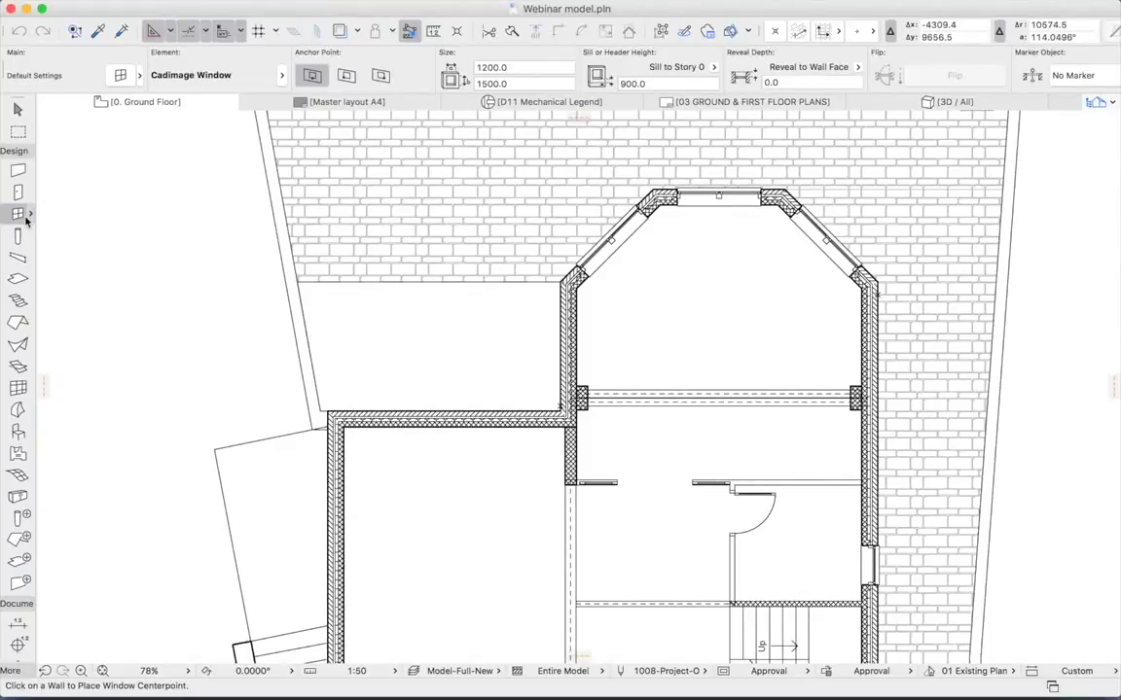
- In the Window tool defaults, set width 3200, height 2400 and sill height 0
double_click(26, 222)
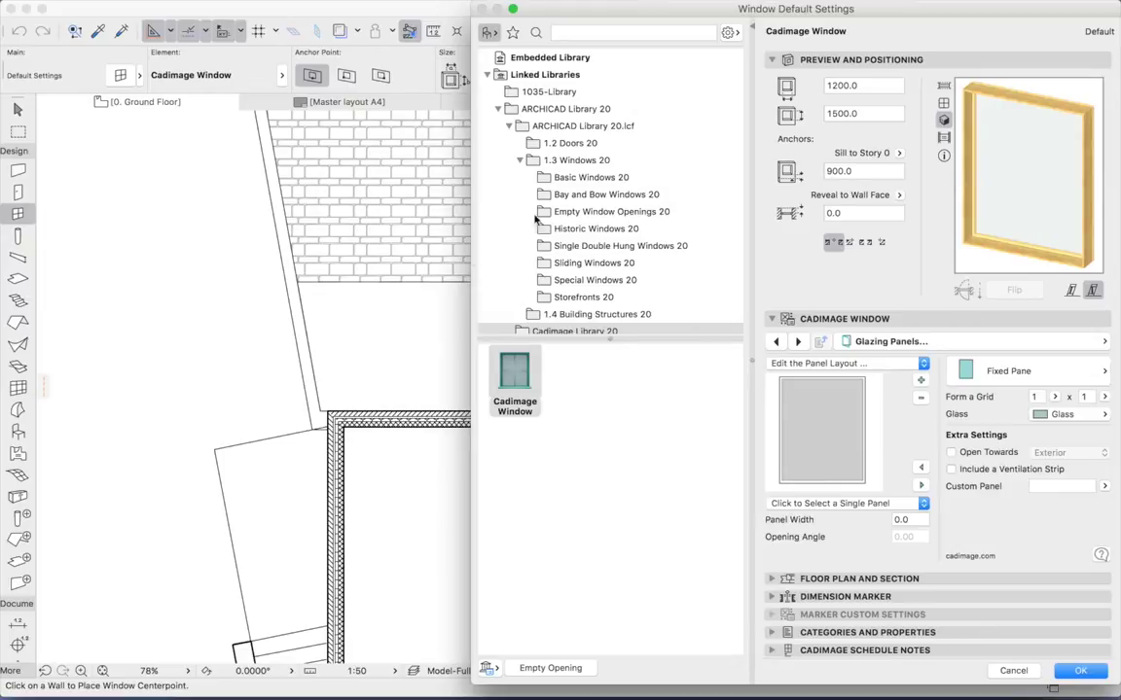
click(864, 86)
text(320)
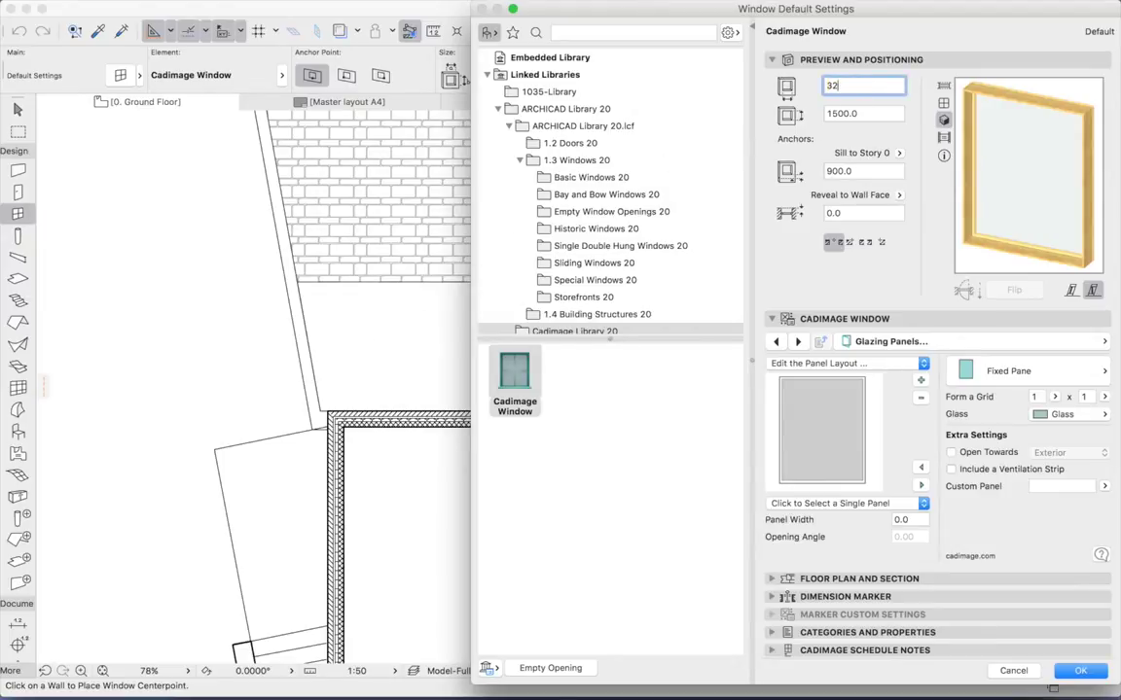
key(Tab)
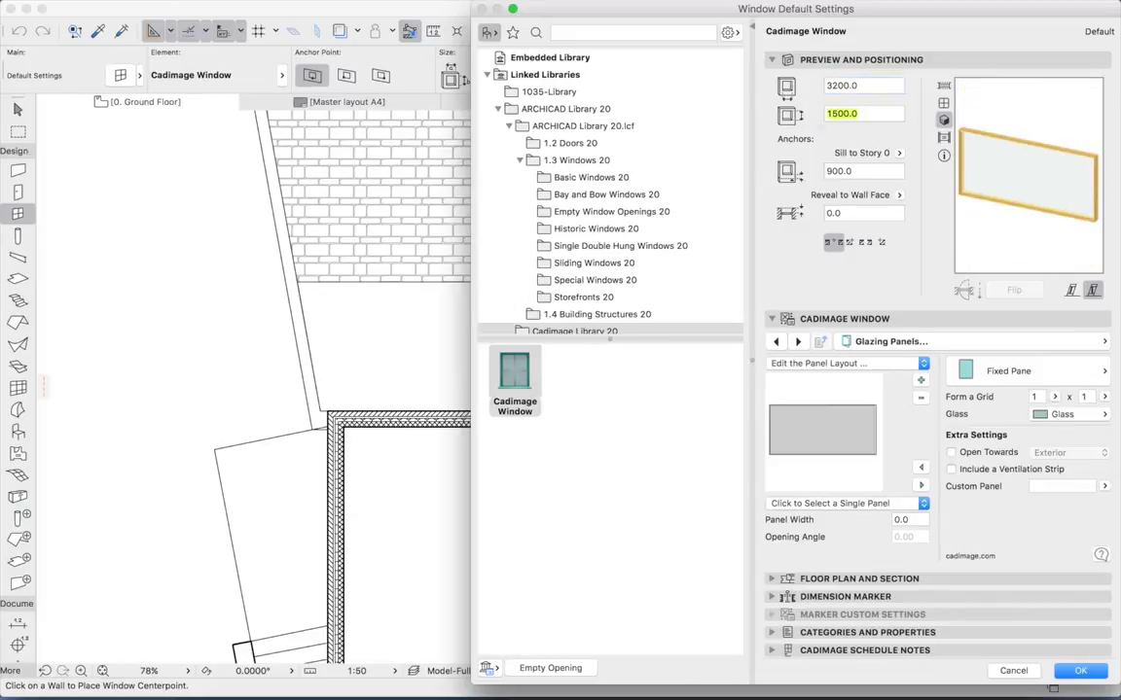
text(24)
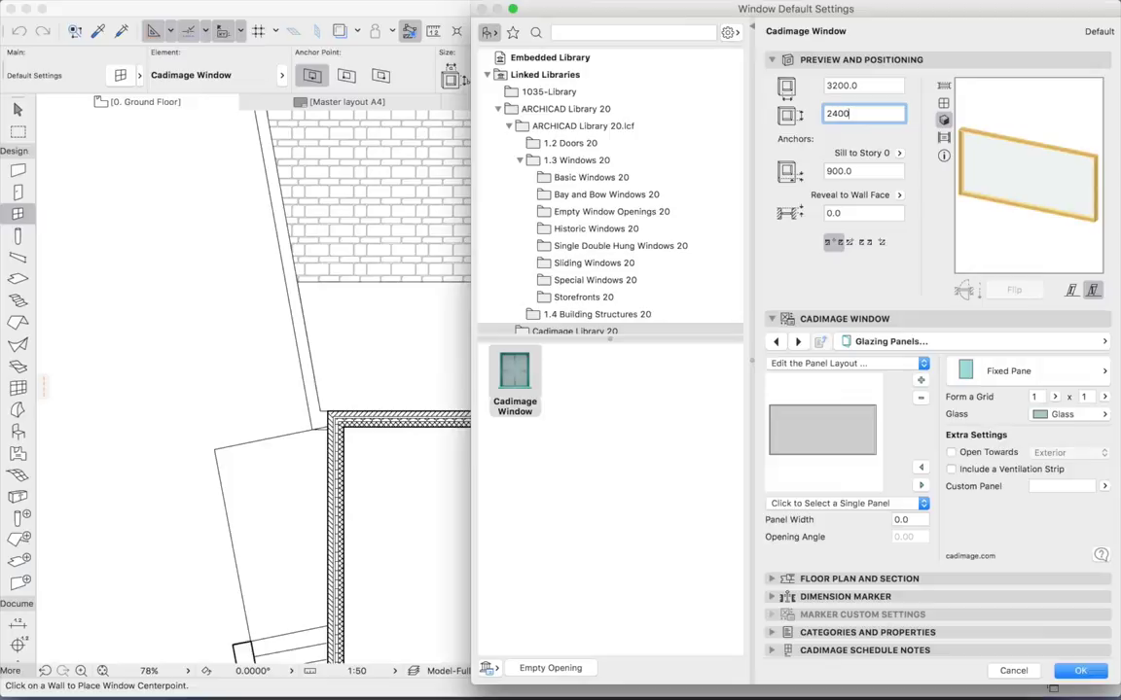
key(Tab)
text(0)
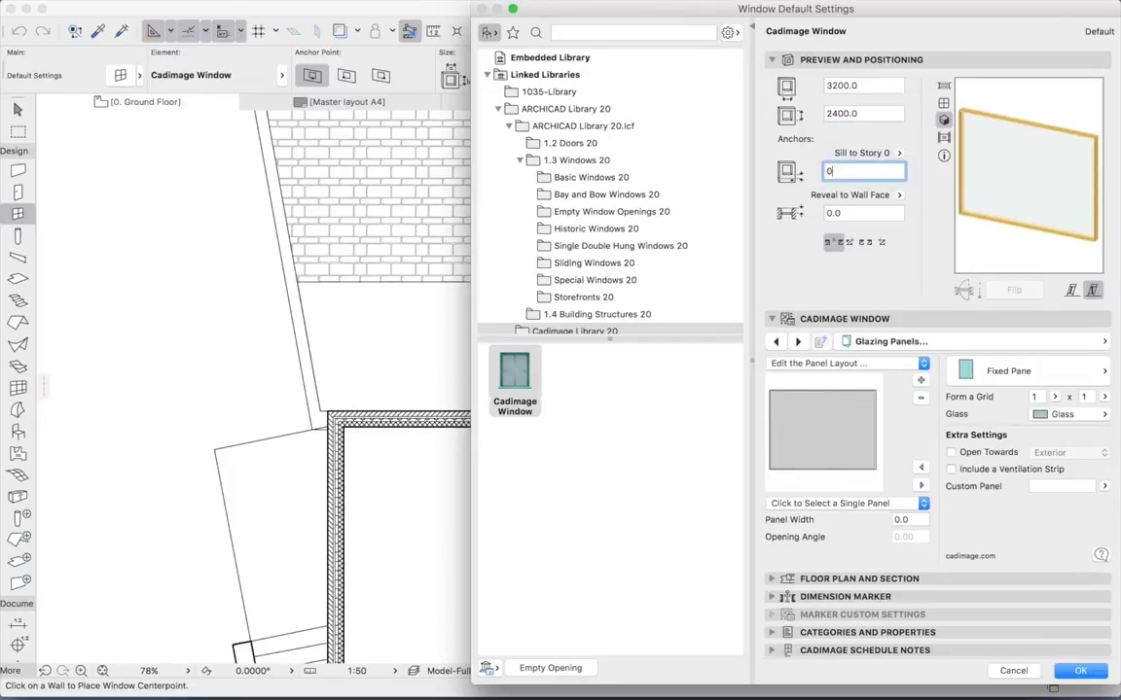
key(Tab)
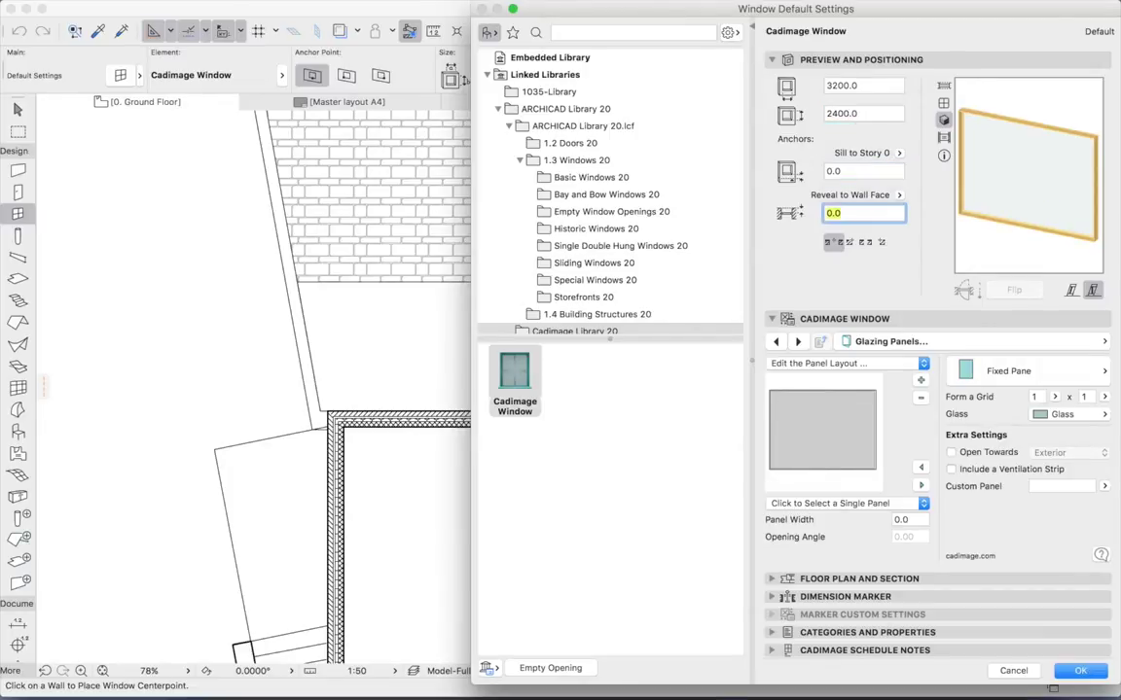
click(943, 103)
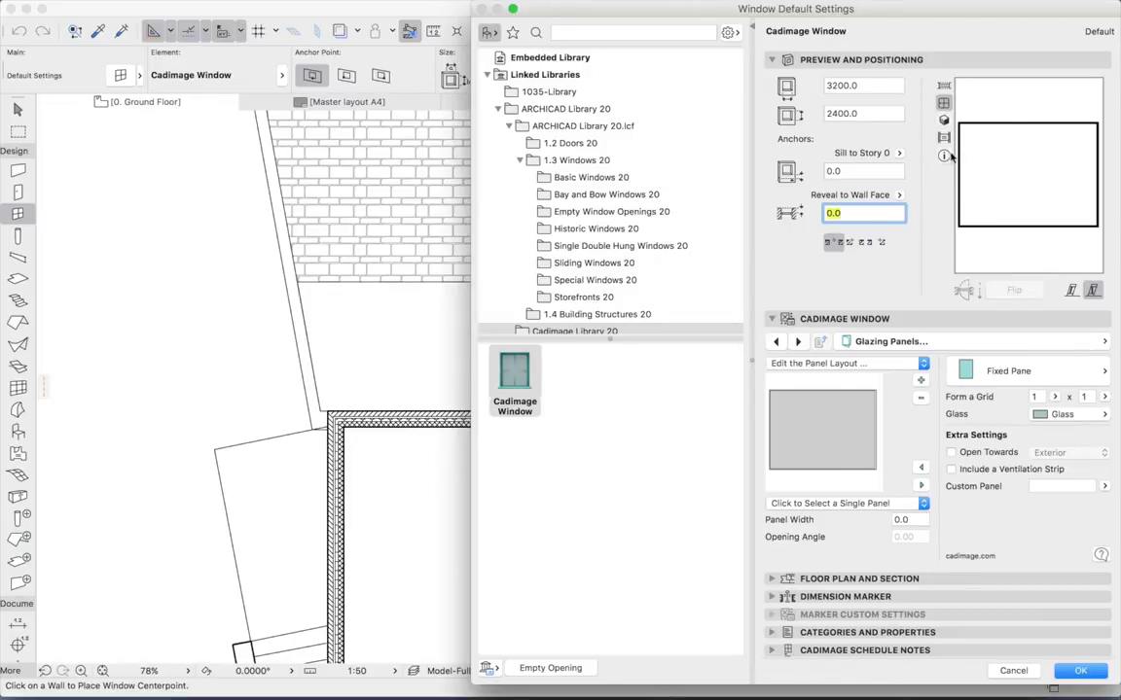
click(825, 85)
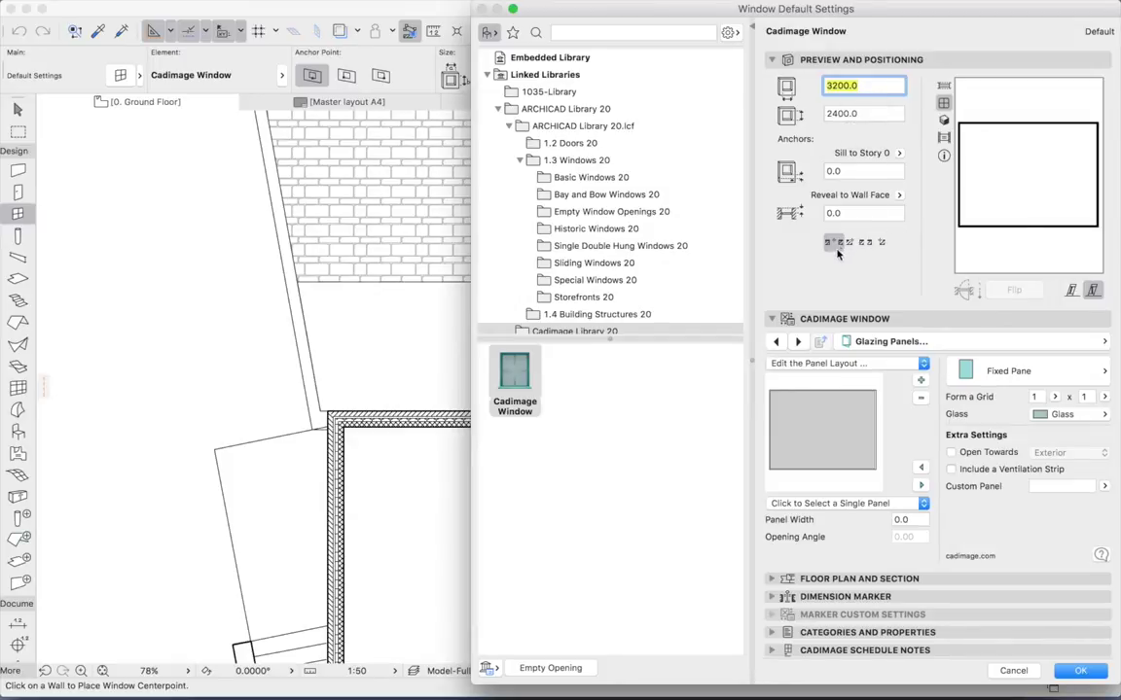
- Switch the Cadimage Window settings to the Shape page
click(912, 342)
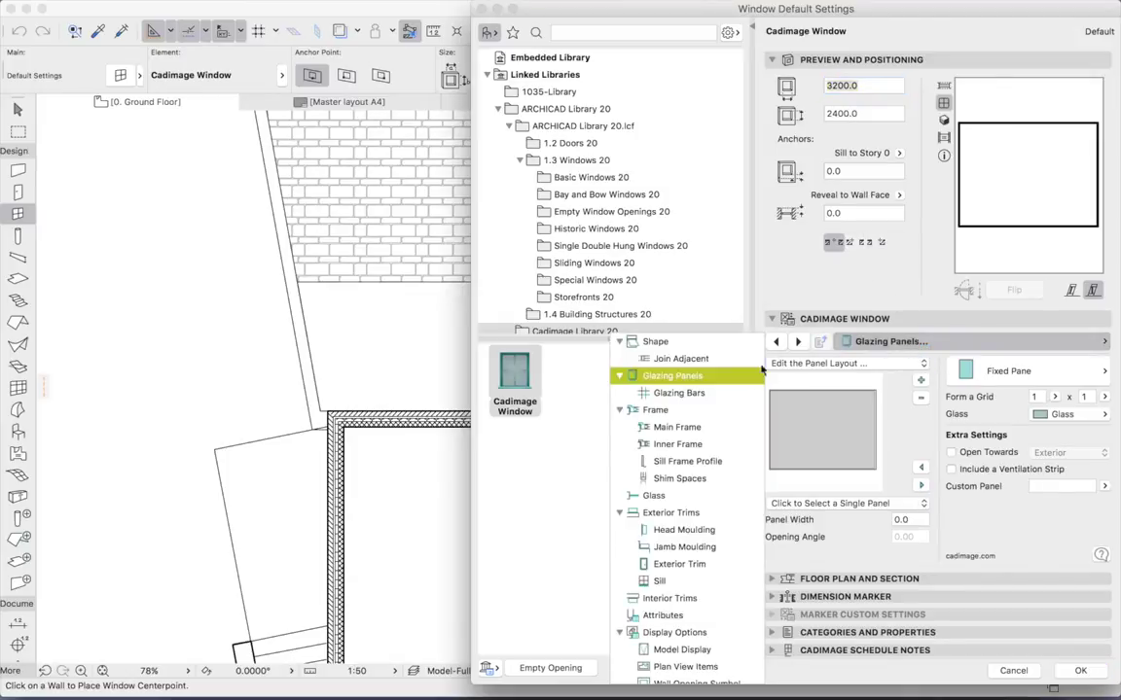
scroll(661, 562, down, 3)
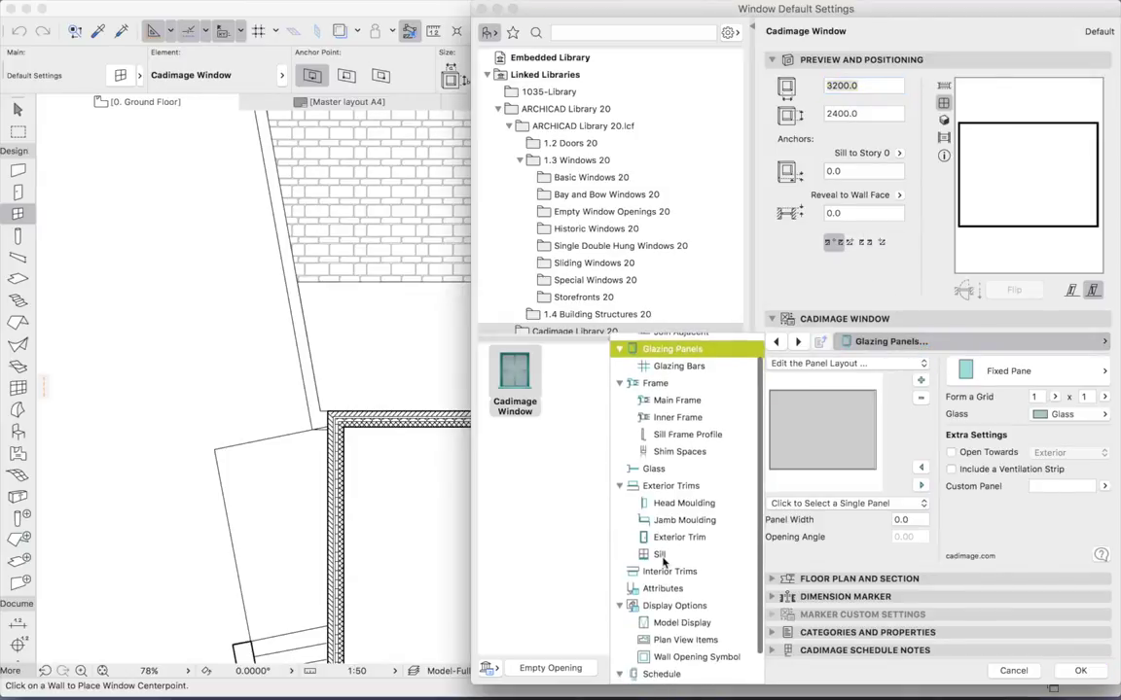
scroll(662, 562, up, 3)
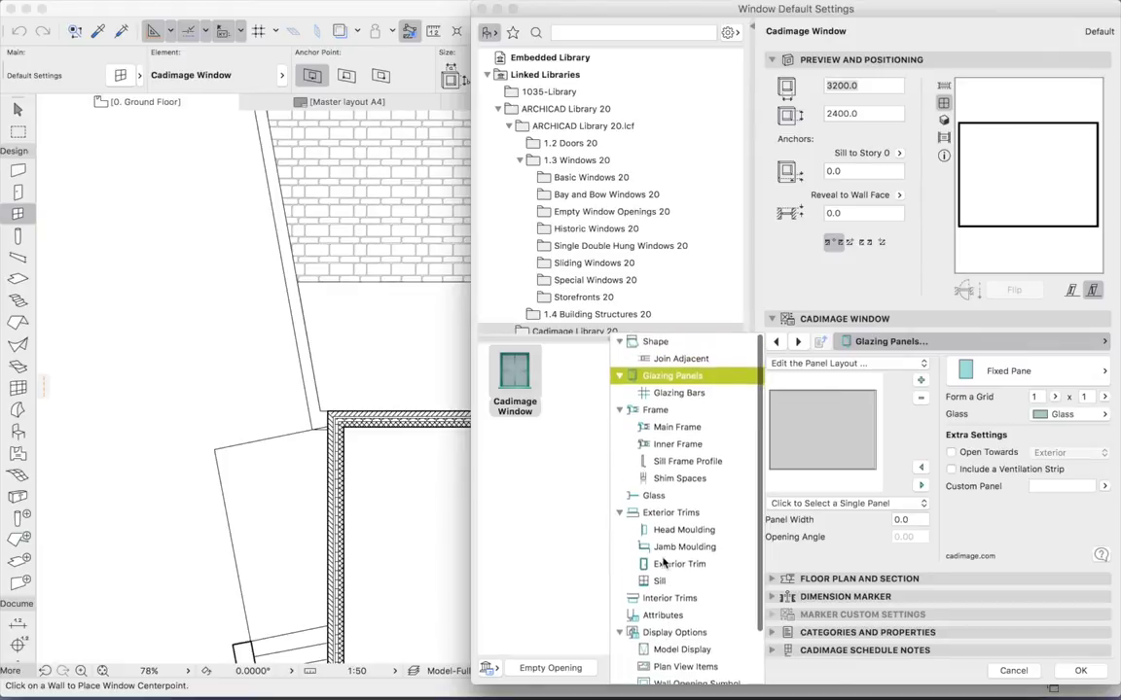
click(657, 342)
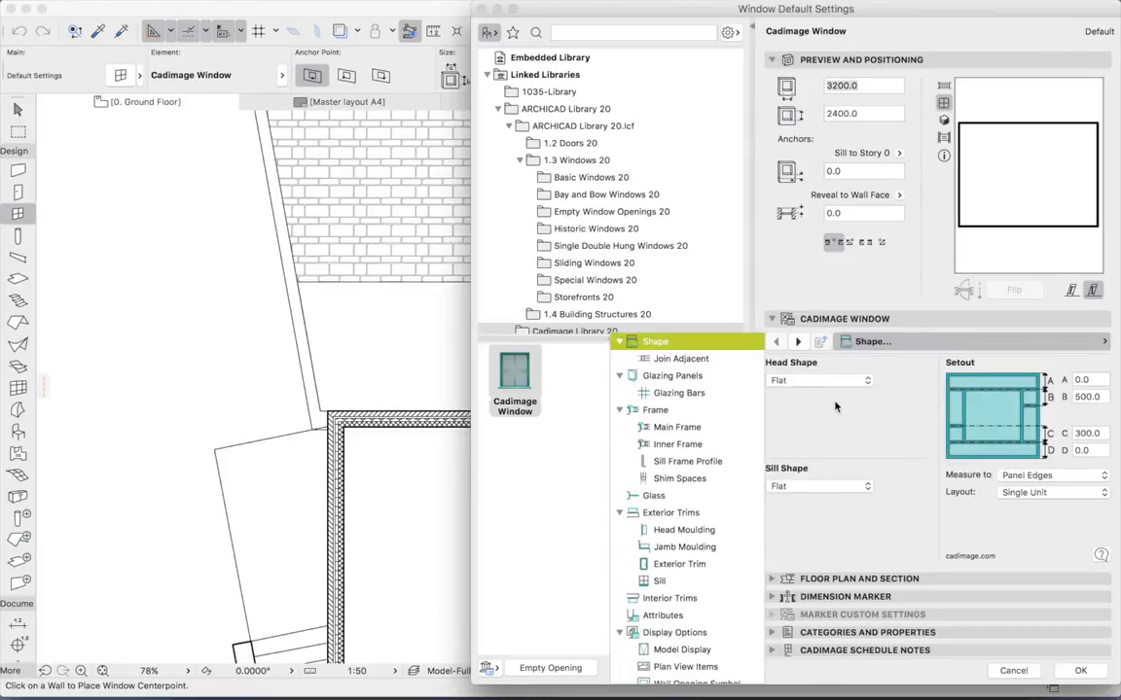
click(835, 407)
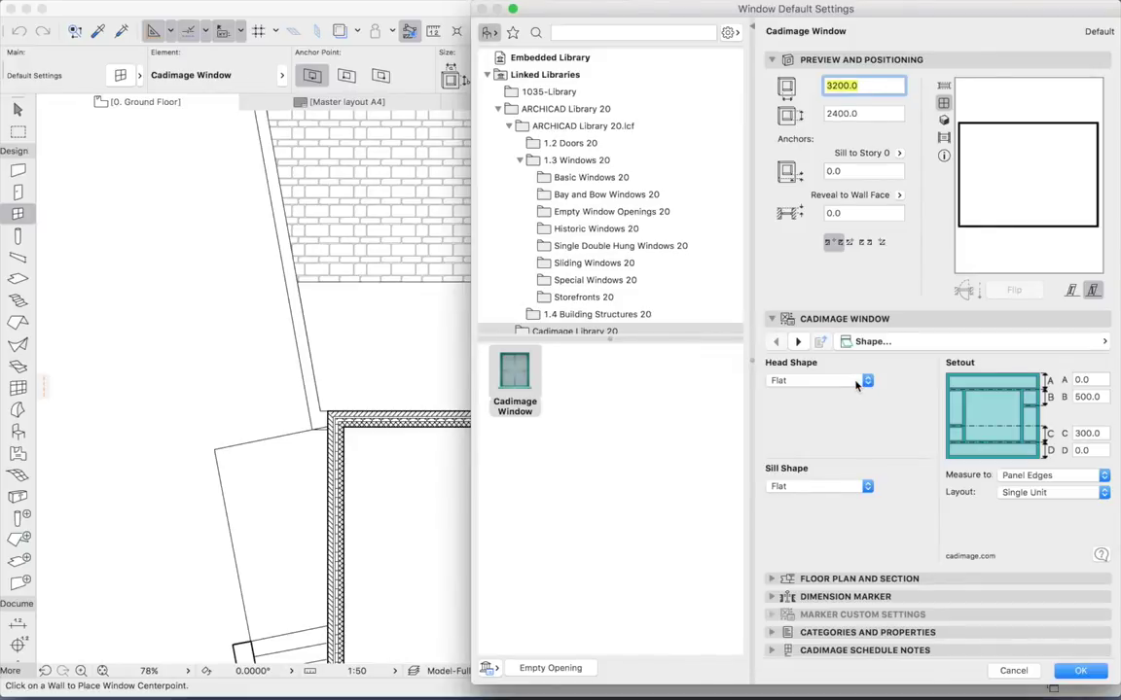
- Set Head Shape to Falling to Right, try a rising sill, then return the sill to Flat
click(856, 383)
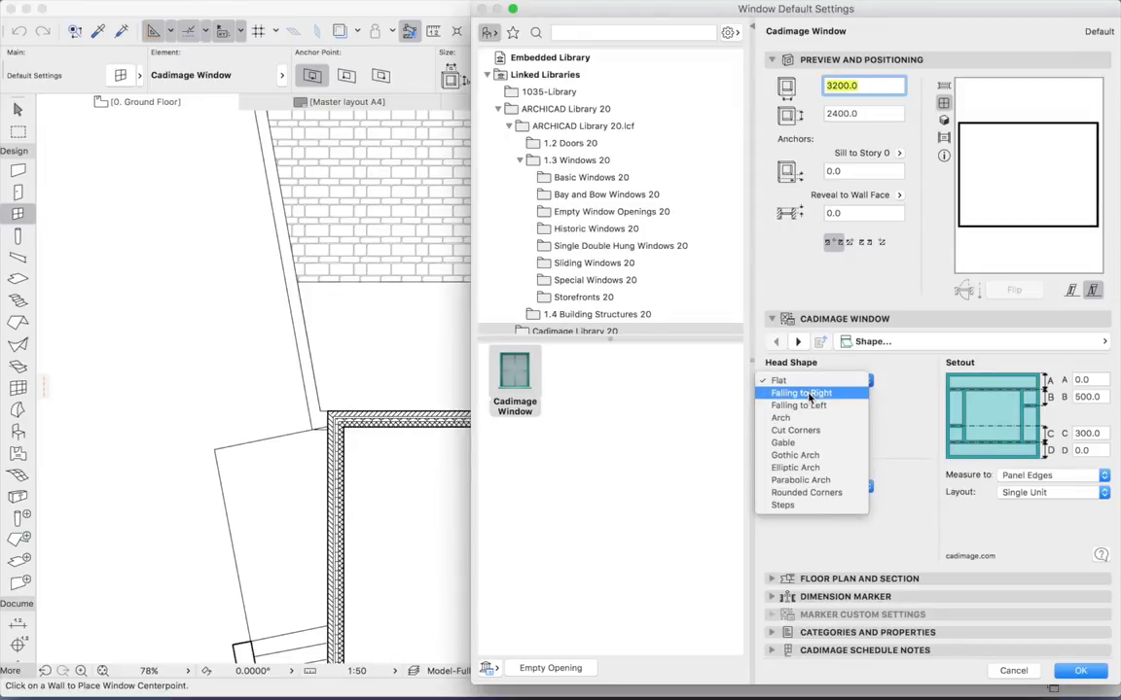
click(808, 394)
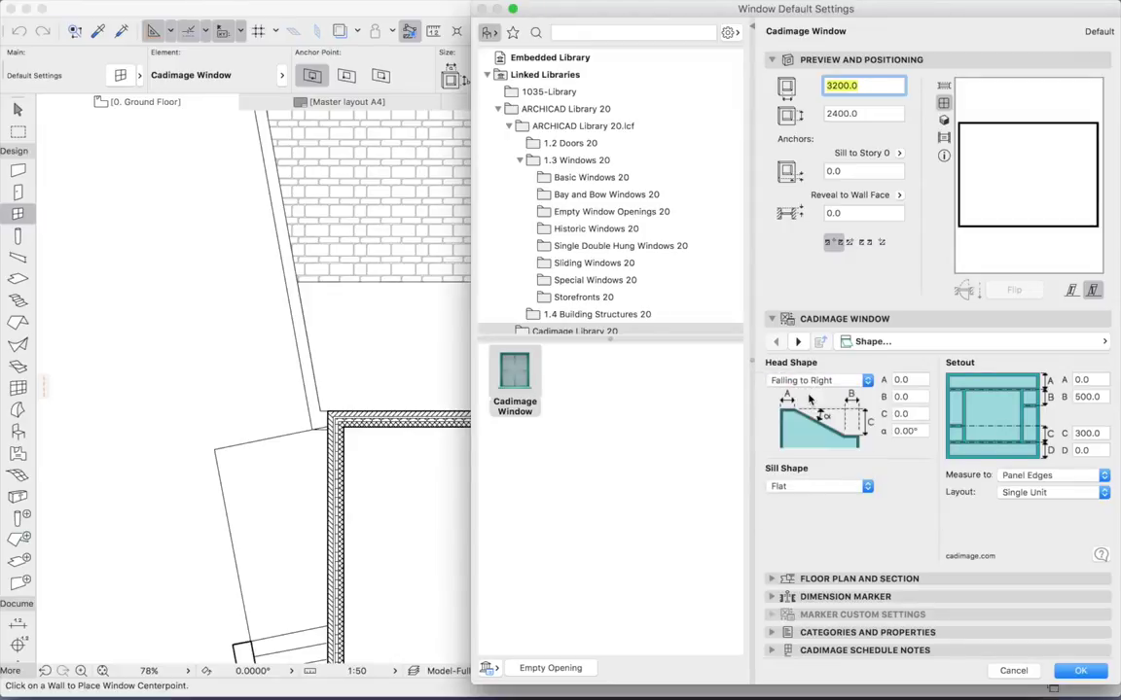
click(822, 486)
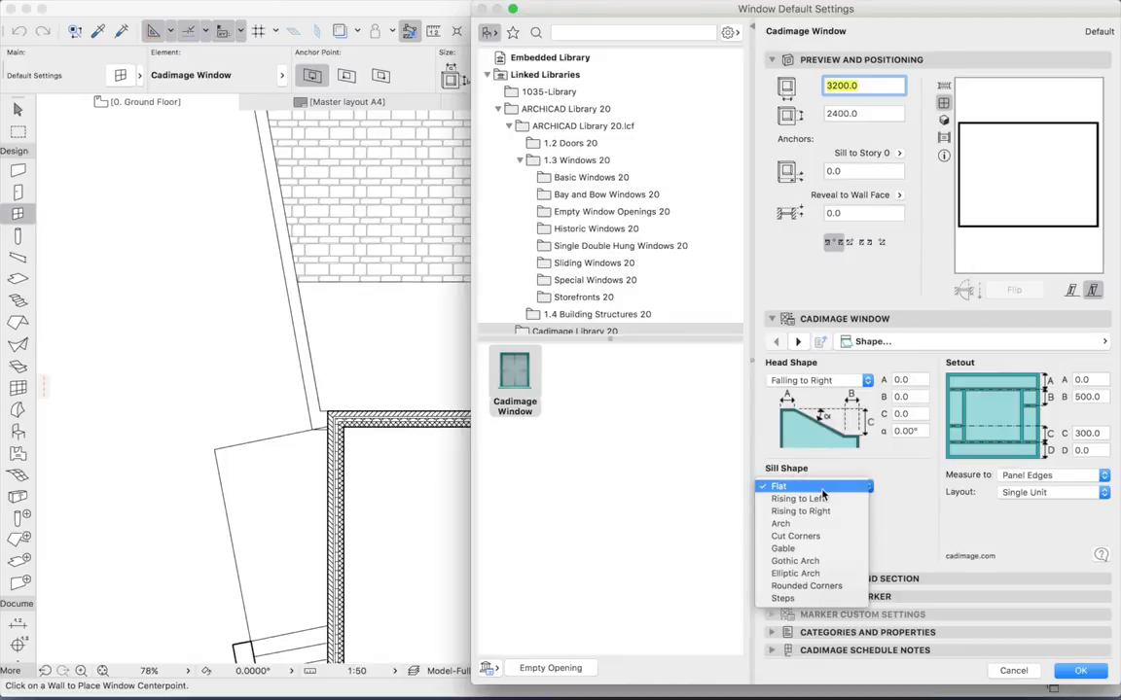
click(817, 511)
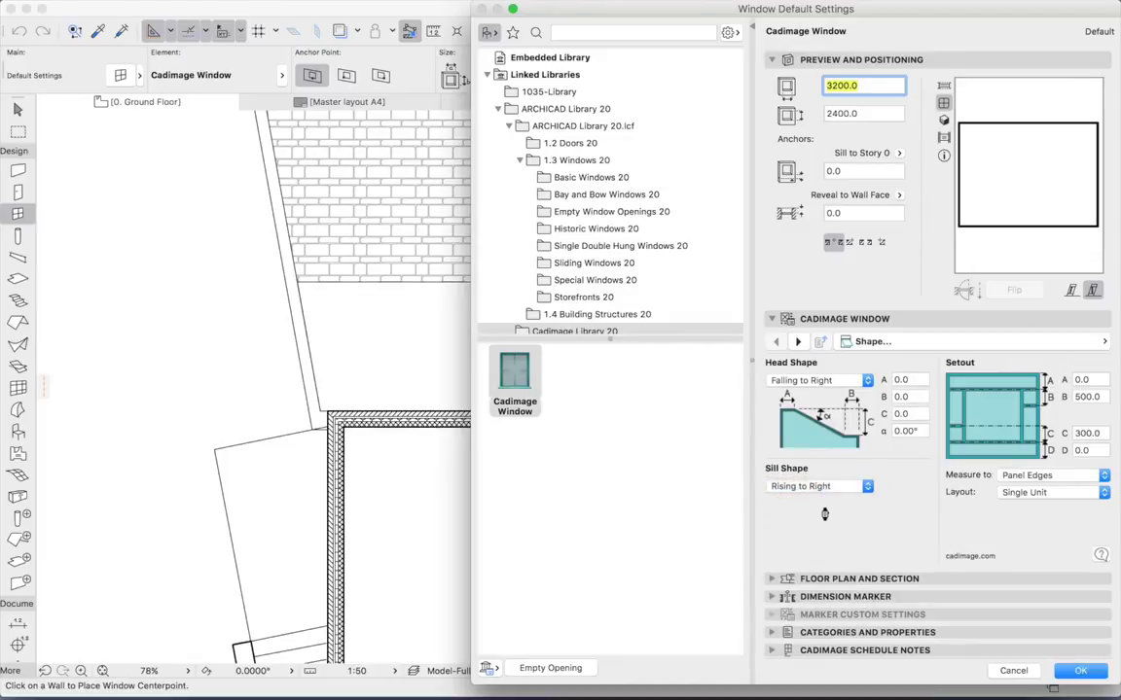
click(838, 492)
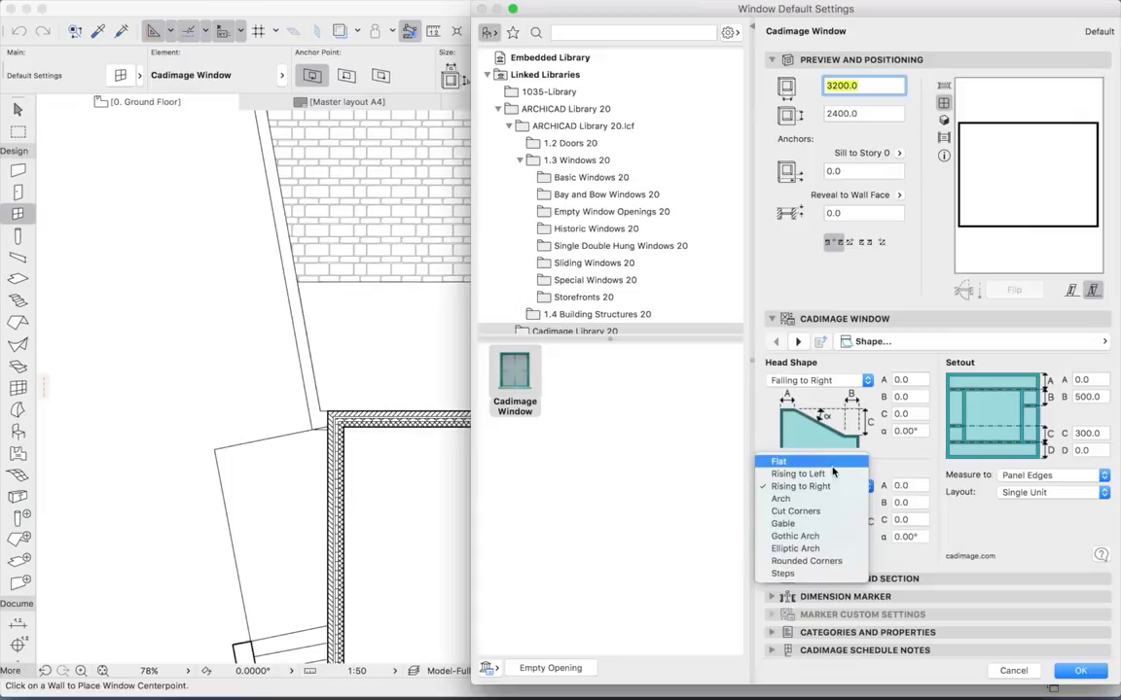
click(798, 461)
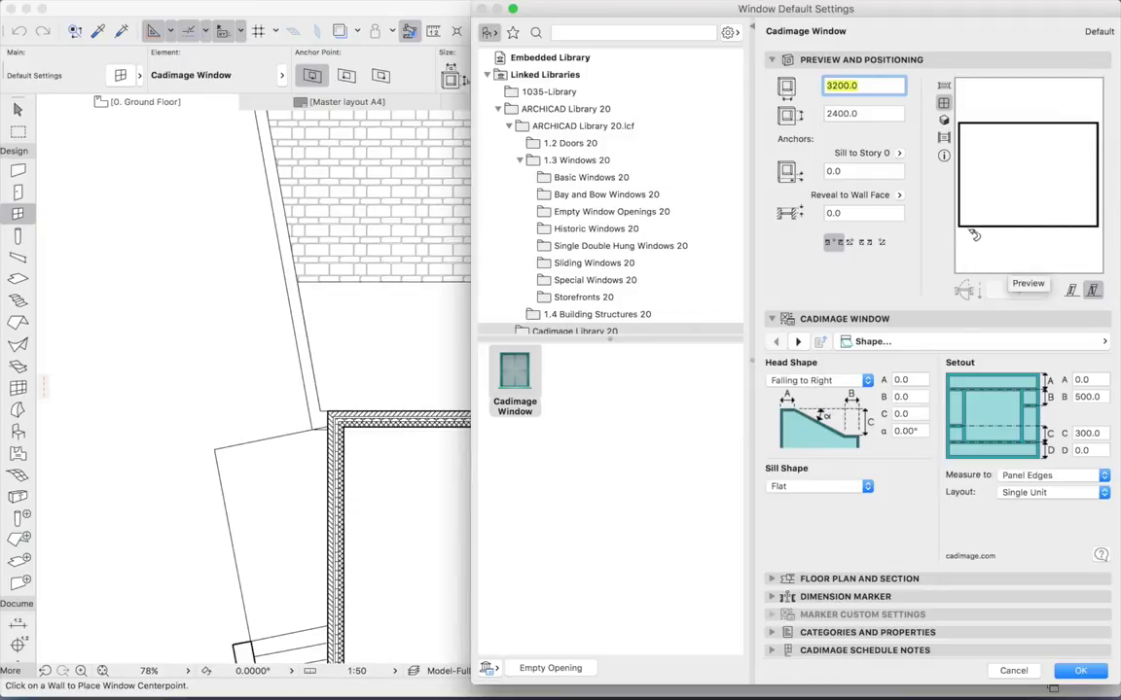
- Set the head shape dimensions A and B to 800 and C to 400
click(916, 382)
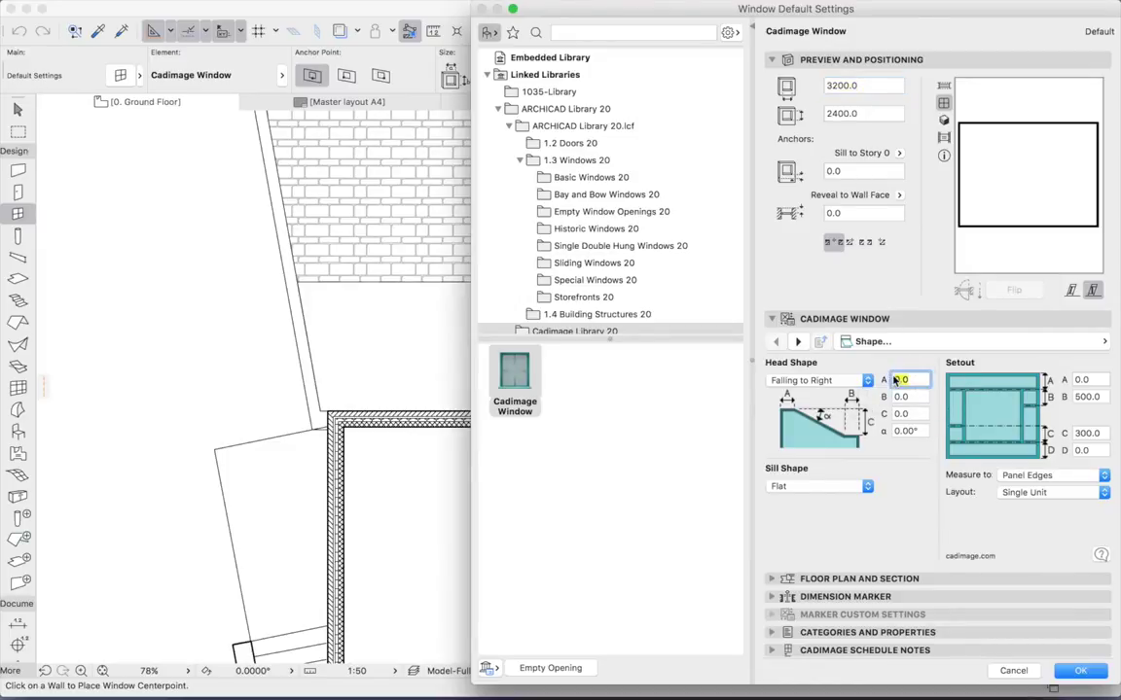
text(800)
key(Tab)
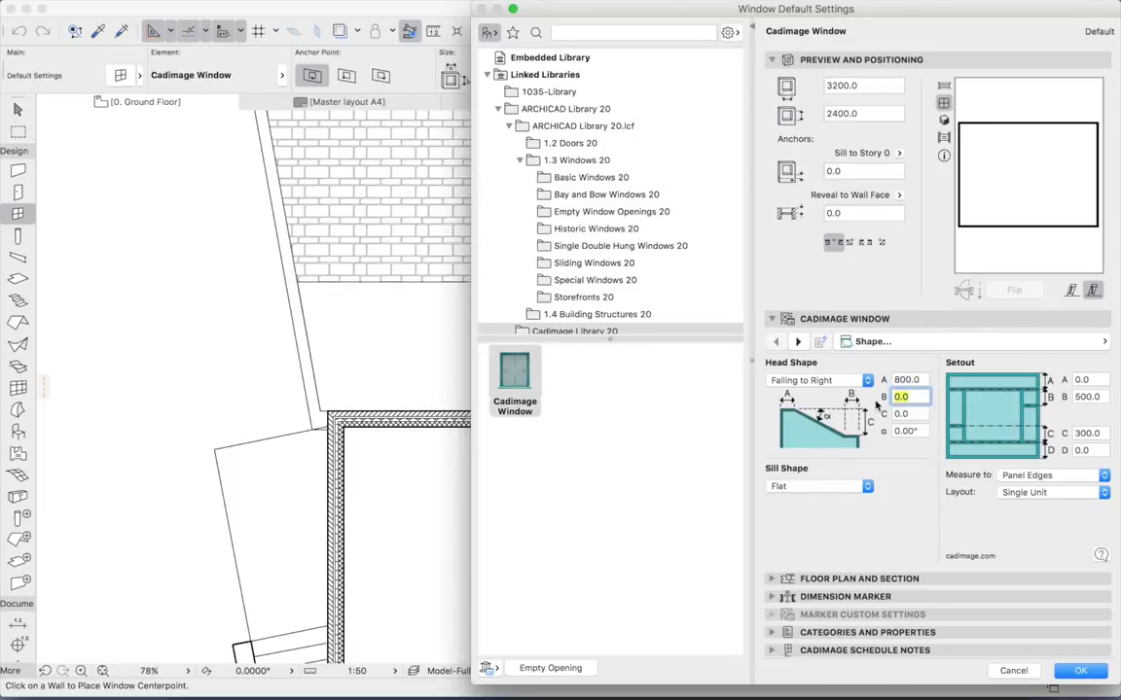
text(800)
key(Return)
click(902, 414)
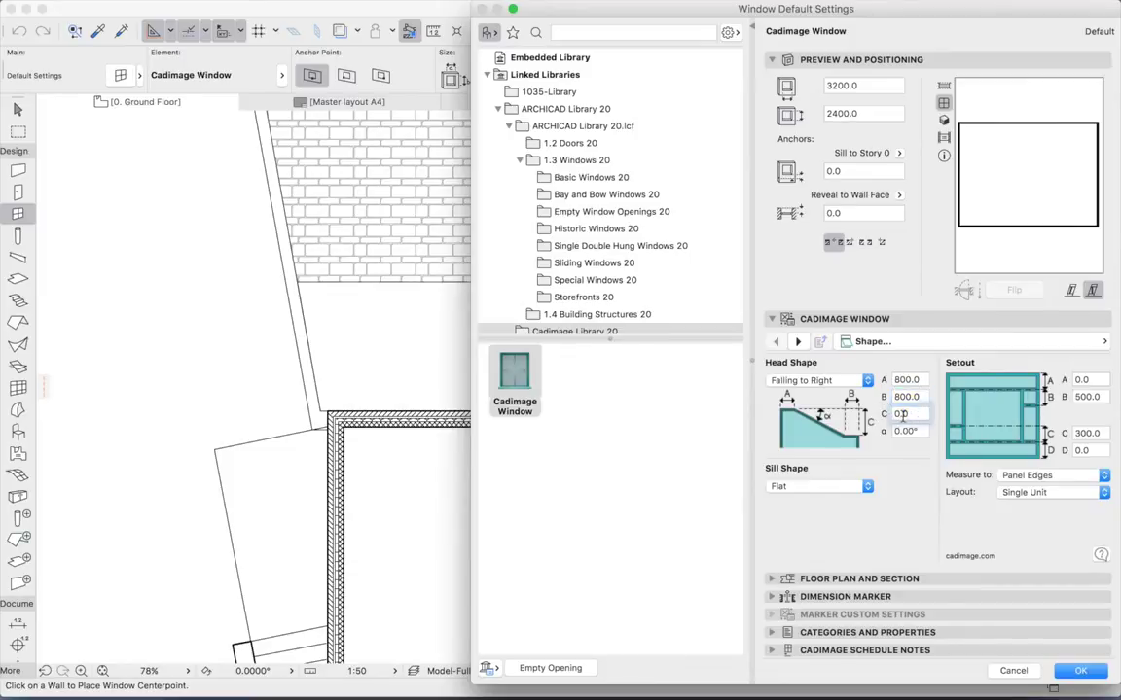
double_click(897, 416)
text(400)
key(Tab)
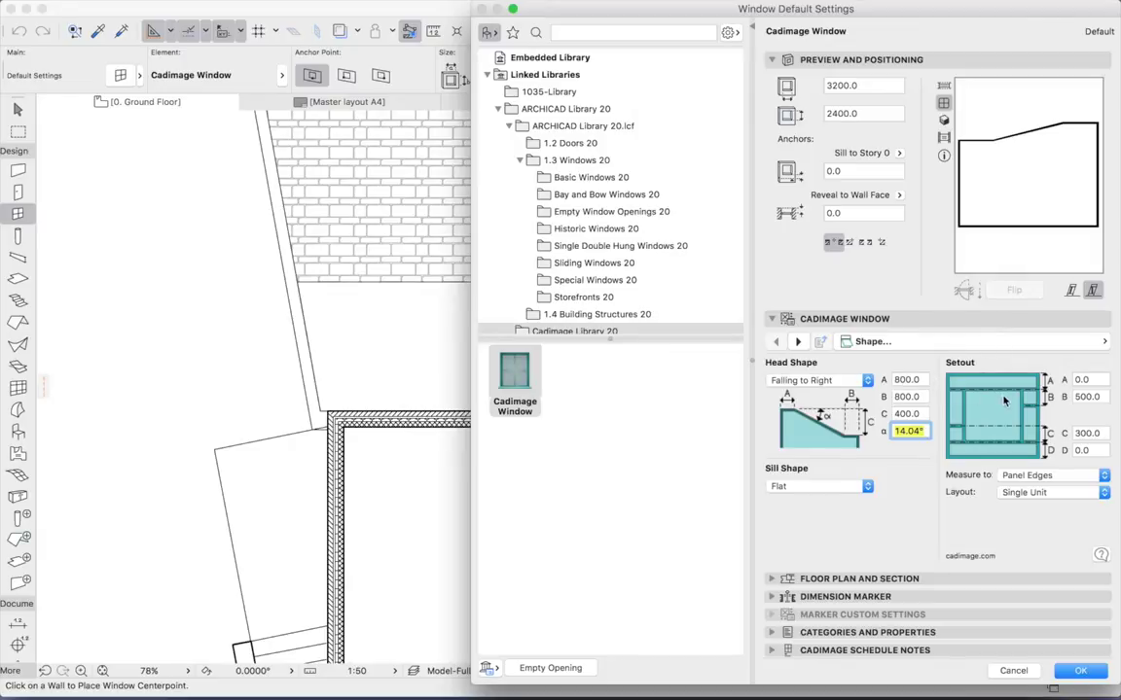
- Set the setout A dimension to 400
click(1075, 380)
text(4)
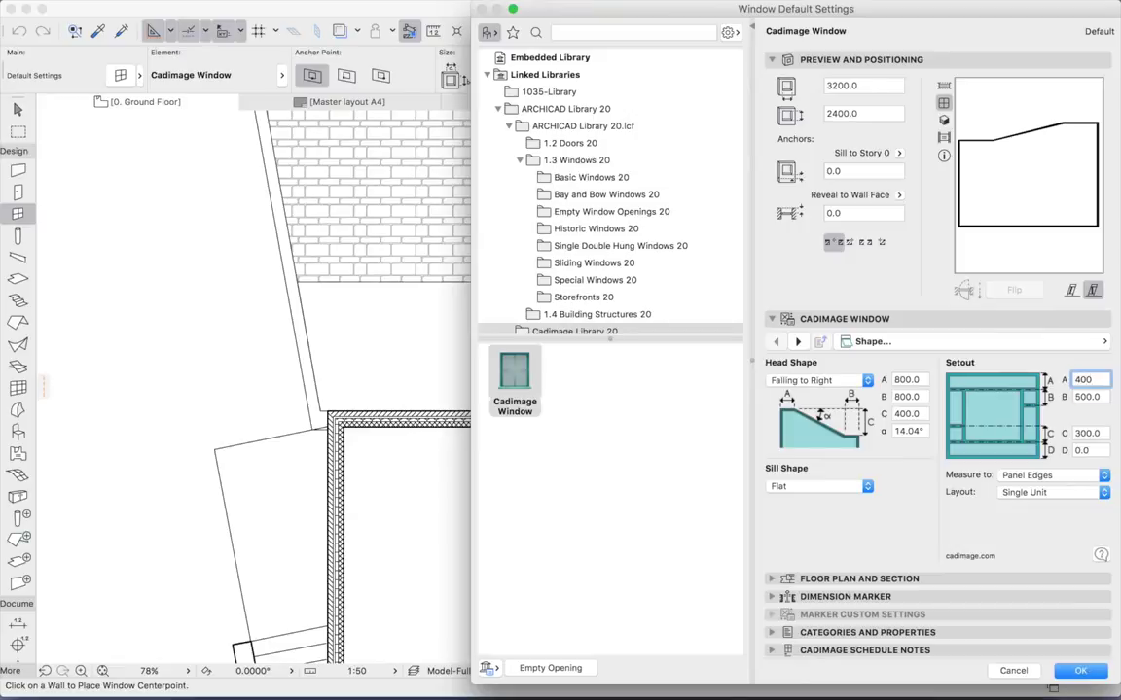
key(Tab)
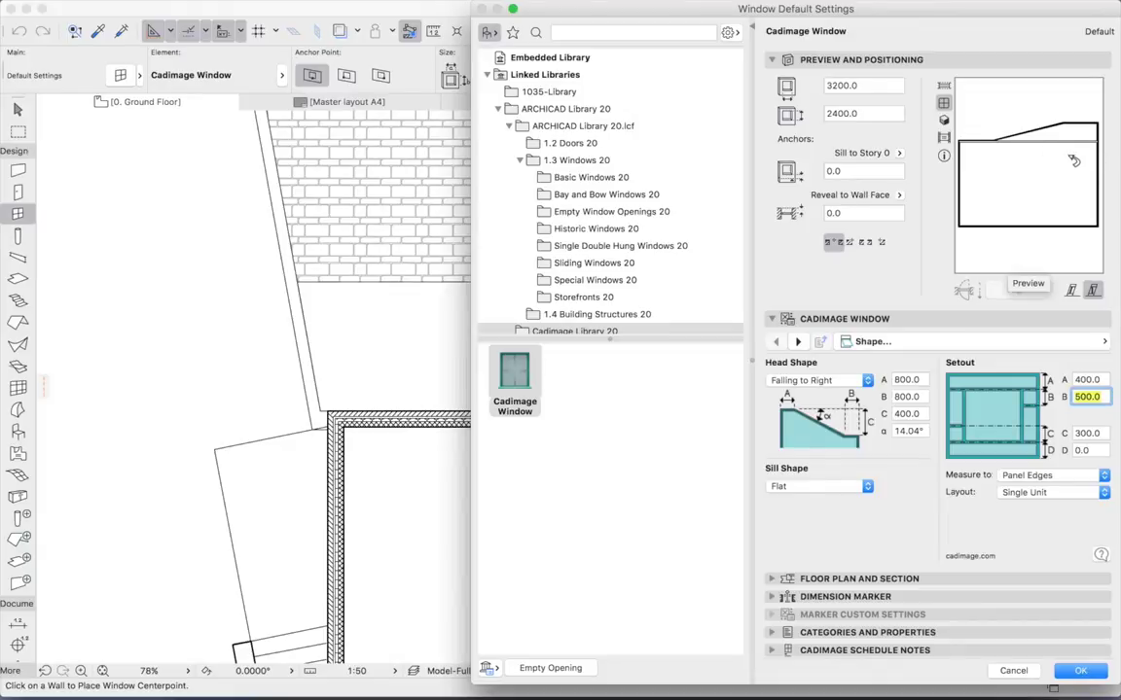
click(918, 342)
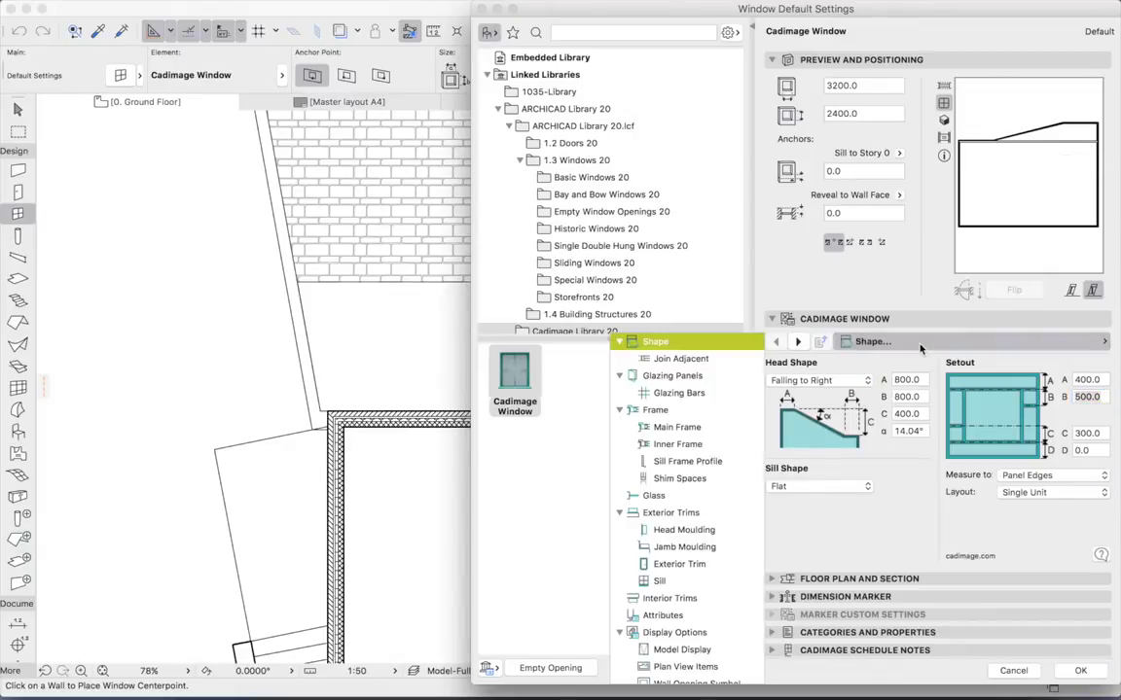
- On the Glazing Panels page, split the glazing into four vertical panels
click(680, 380)
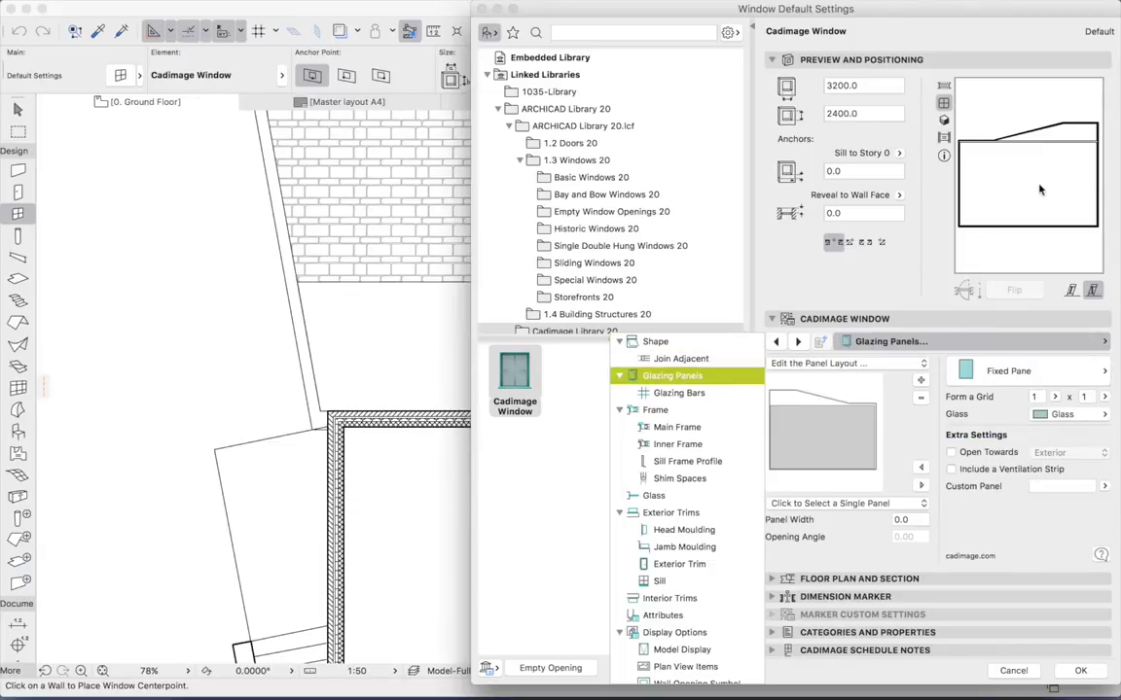
click(815, 444)
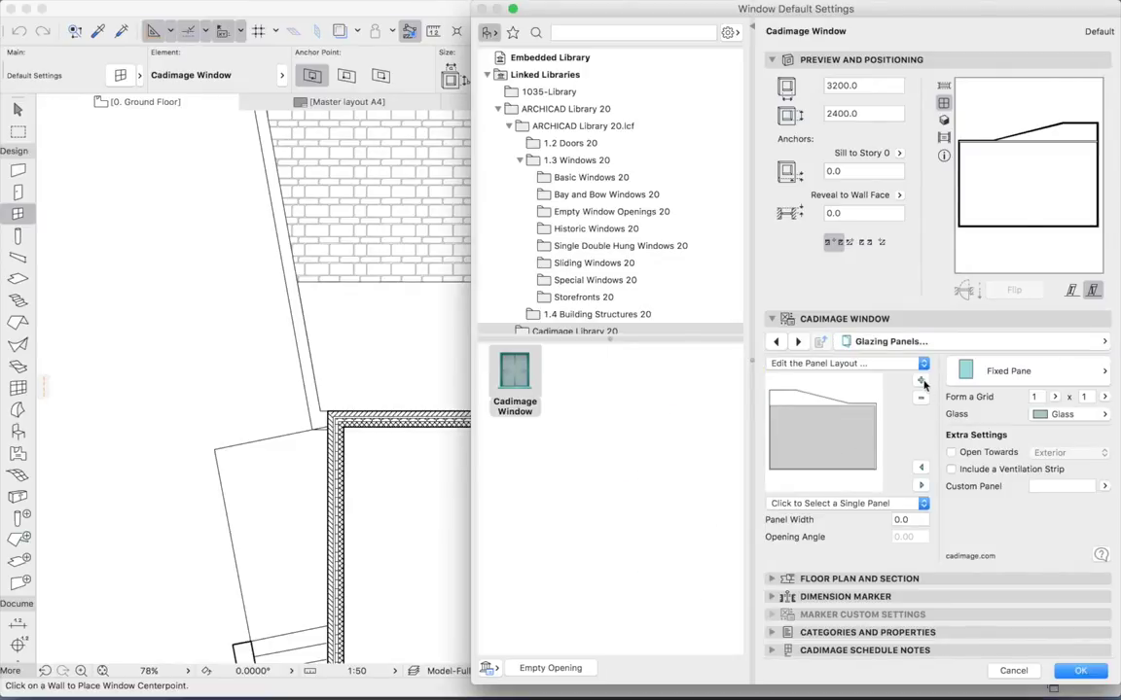
click(838, 362)
click(902, 396)
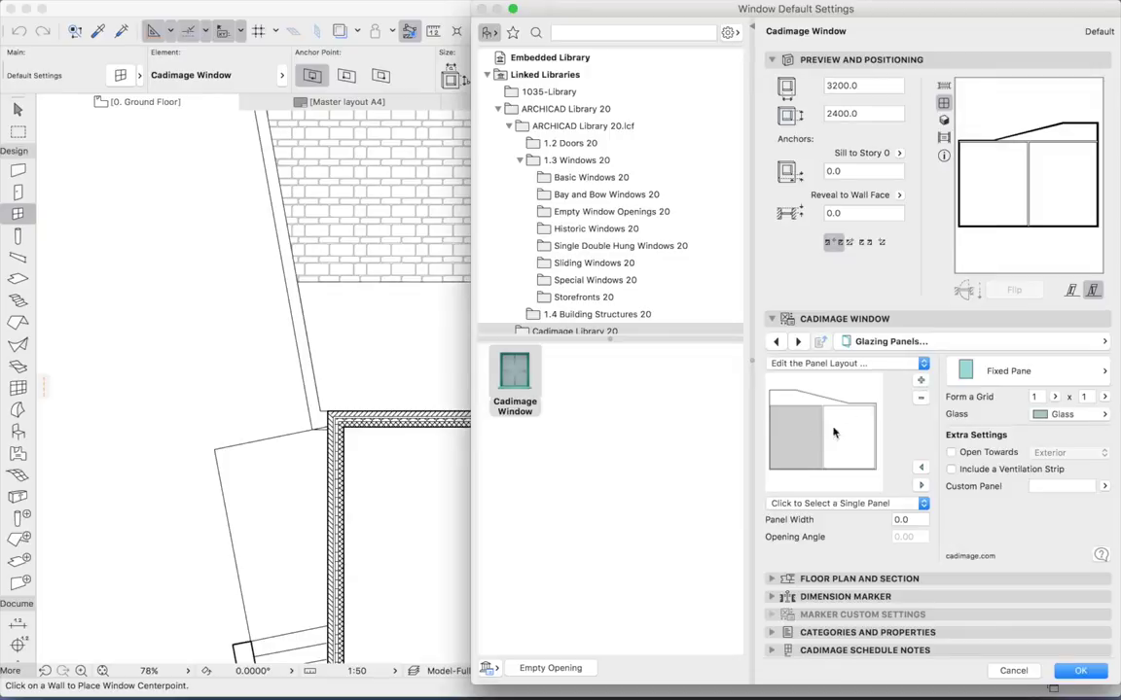
click(921, 382)
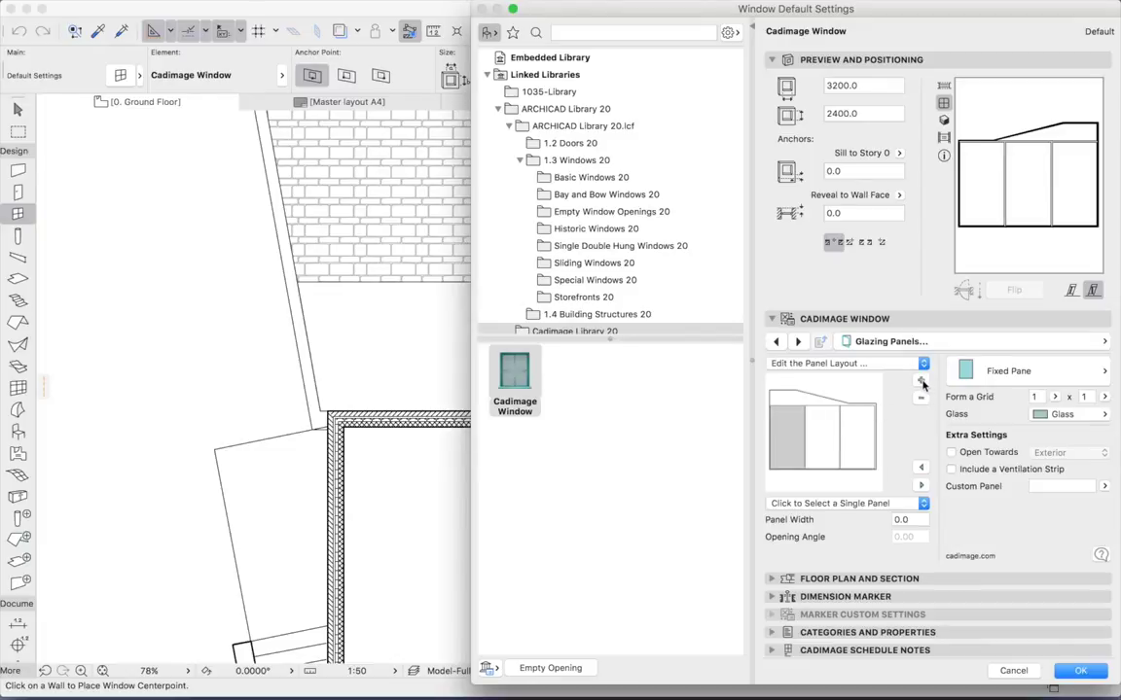
click(921, 381)
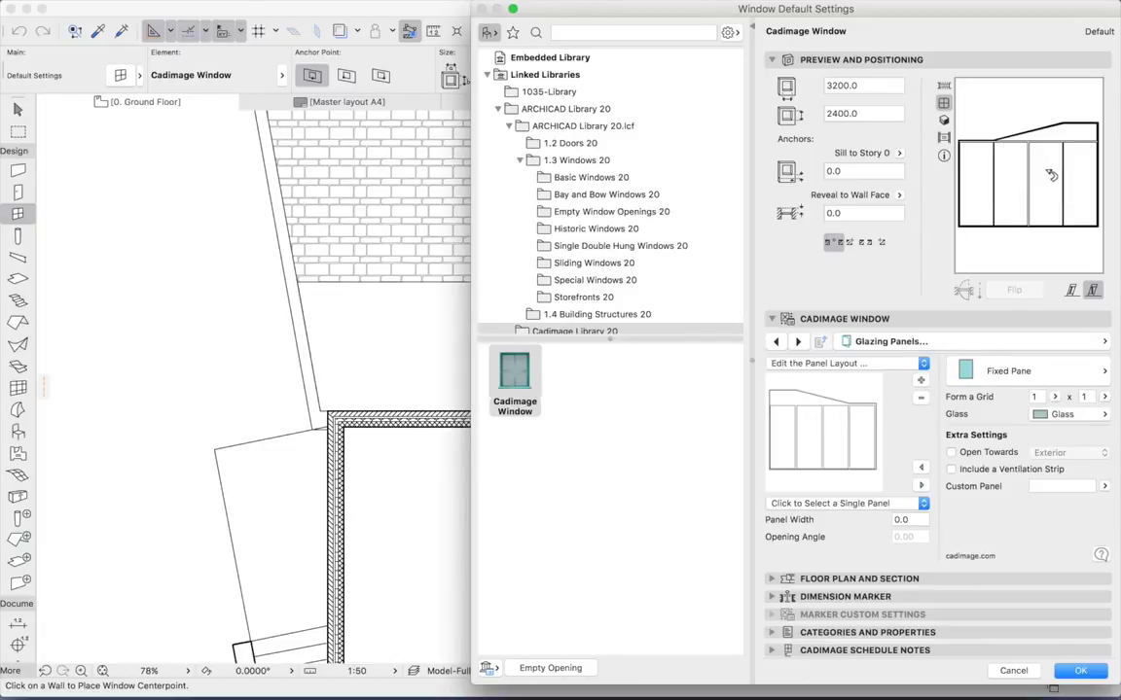
- Select each of the four glazing panels in turn, ending on the leftmost
click(785, 431)
click(809, 430)
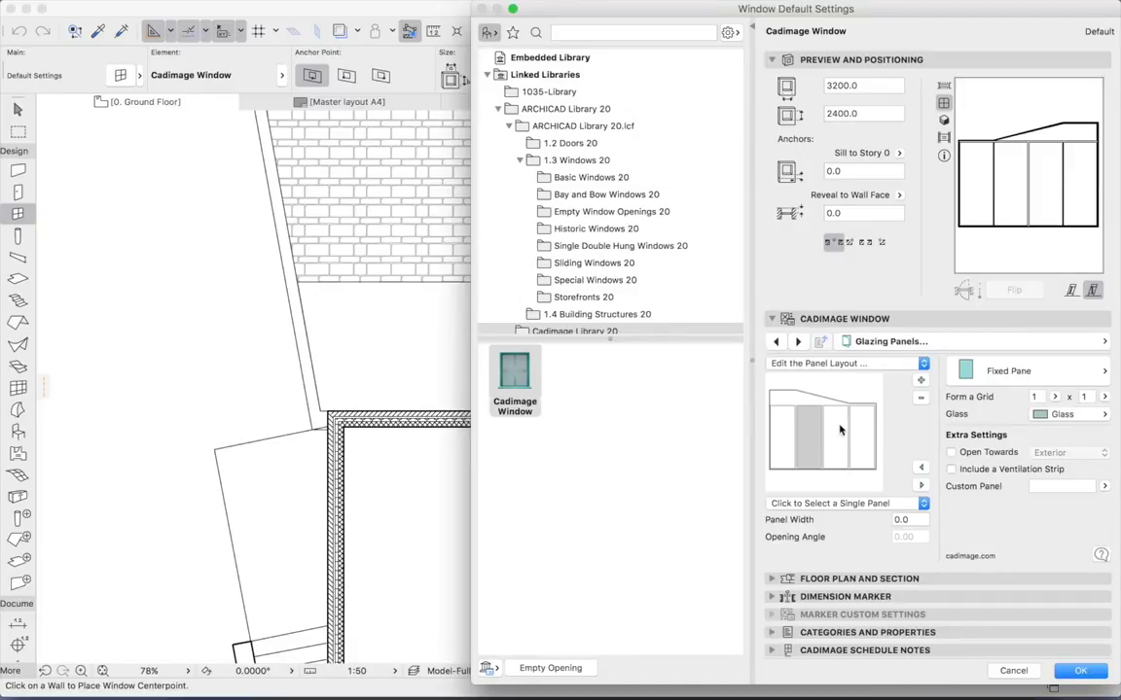
click(834, 431)
click(864, 431)
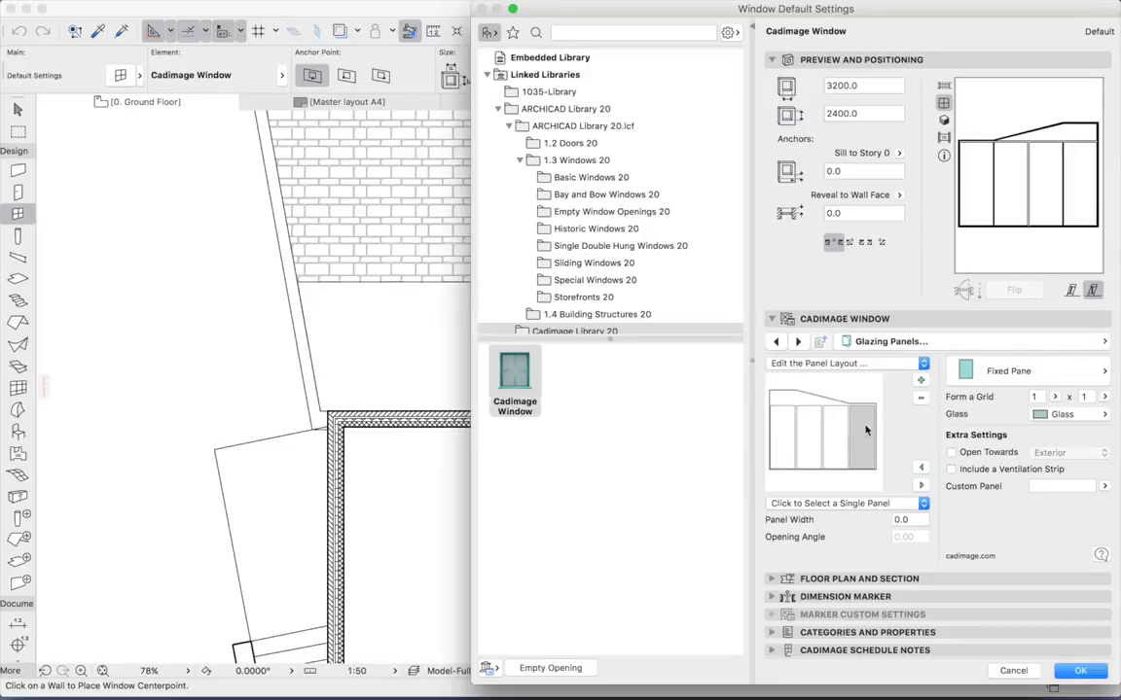
click(784, 433)
- Set the leftmost glazing panel's type to Left Slider
click(808, 433)
click(842, 432)
click(788, 431)
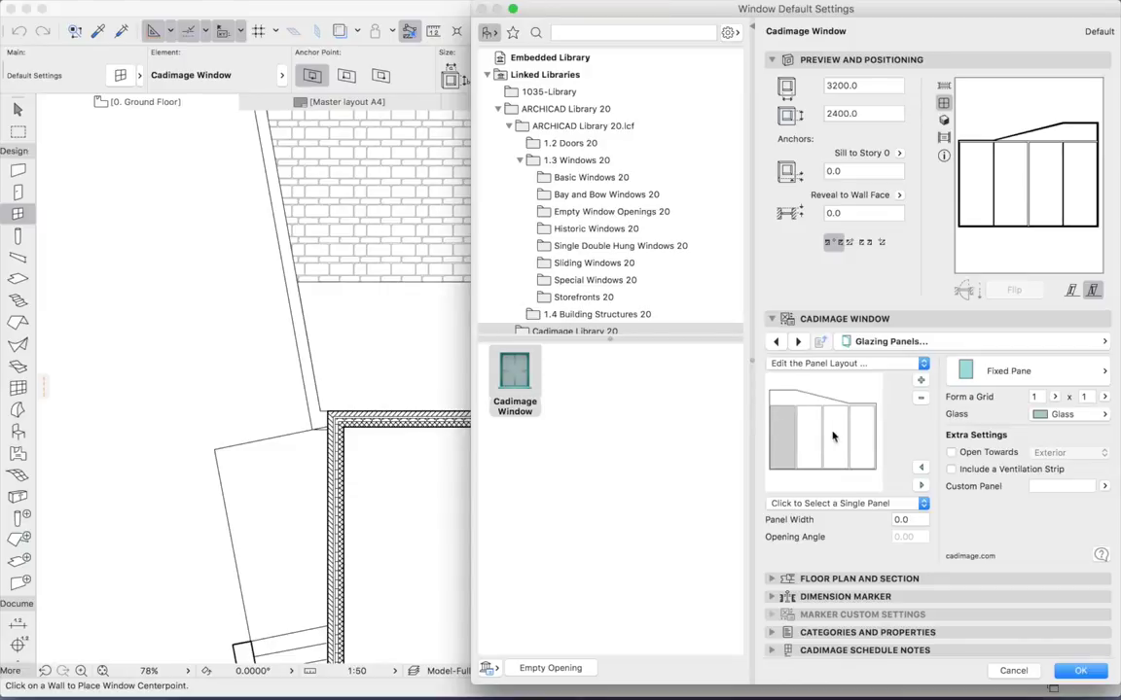
click(1011, 370)
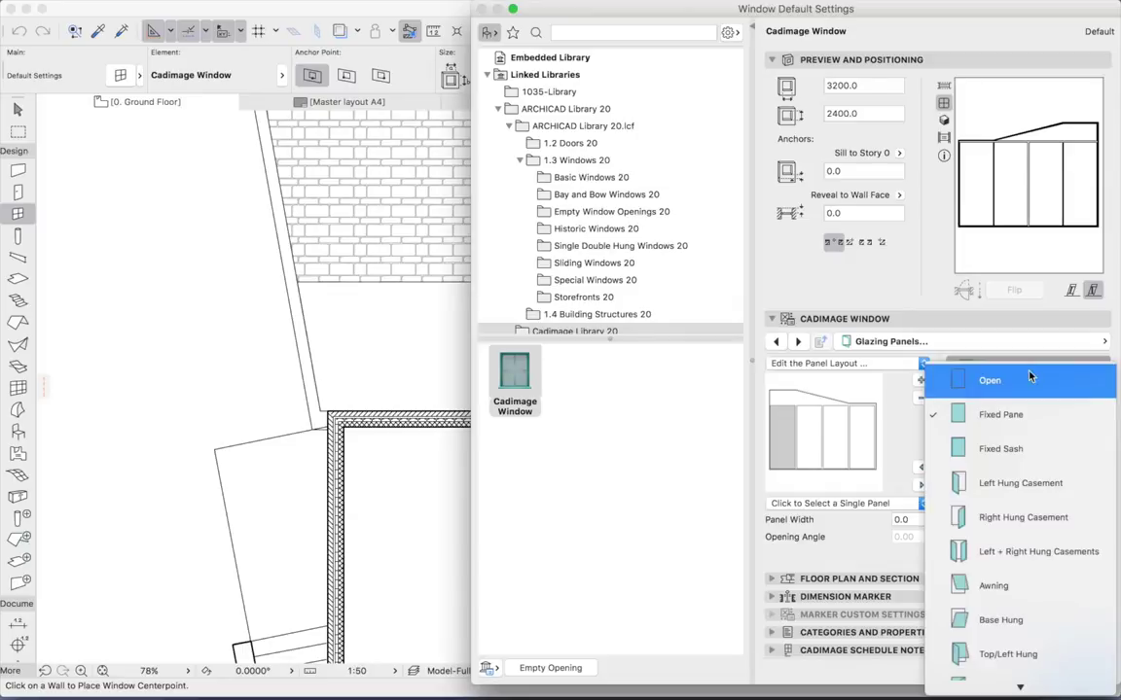
scroll(1011, 457, down, 10)
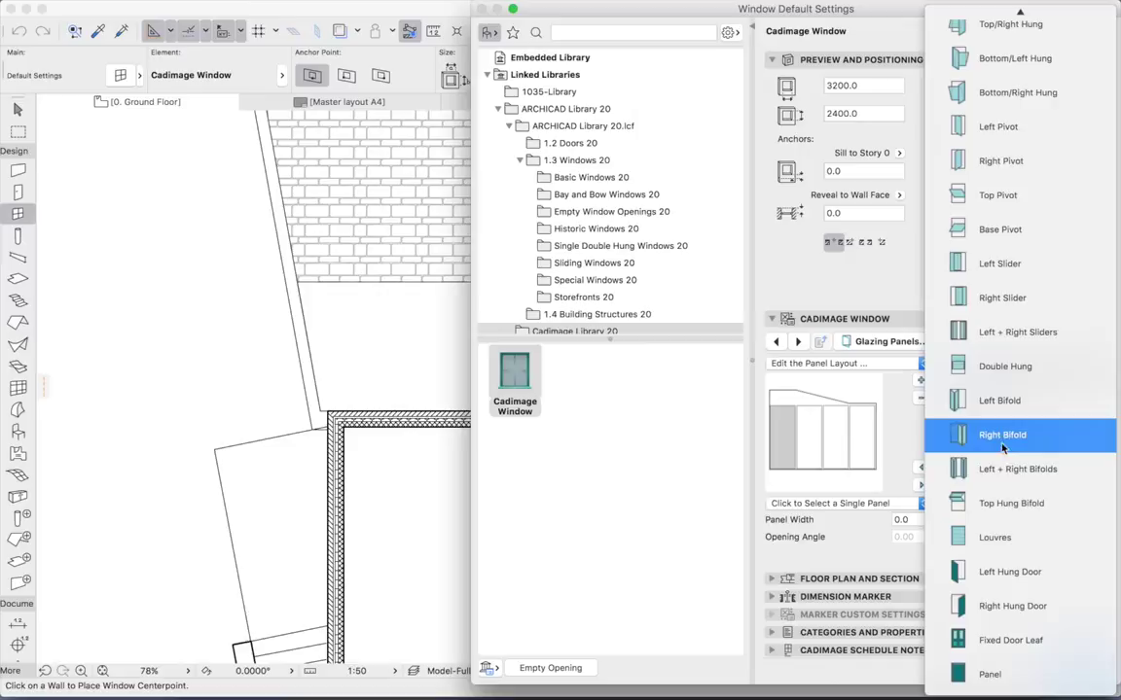
scroll(1014, 572, up, 9)
click(1014, 572)
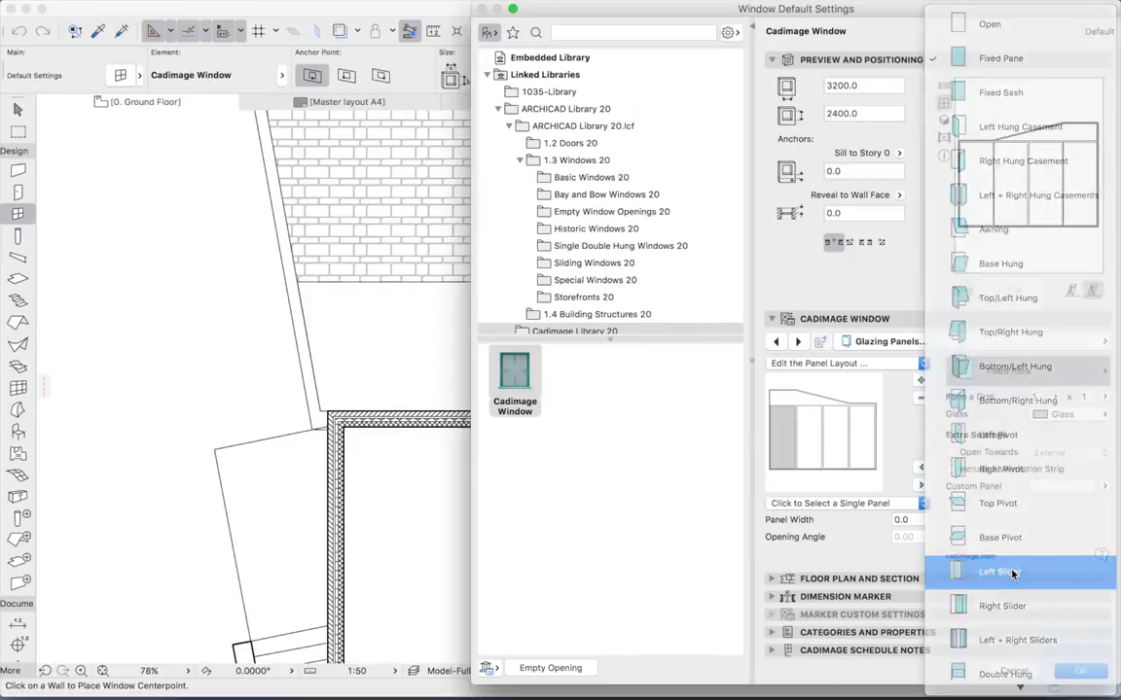
- Set the second glazing panel's type to Right Slider
click(807, 434)
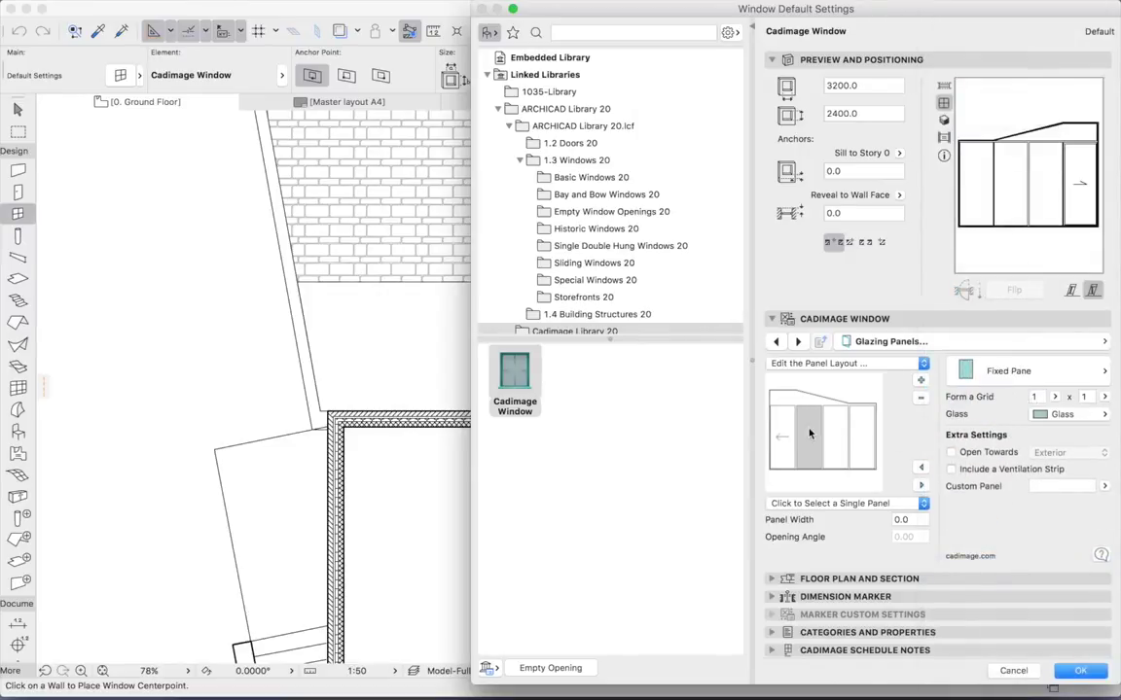
click(1080, 374)
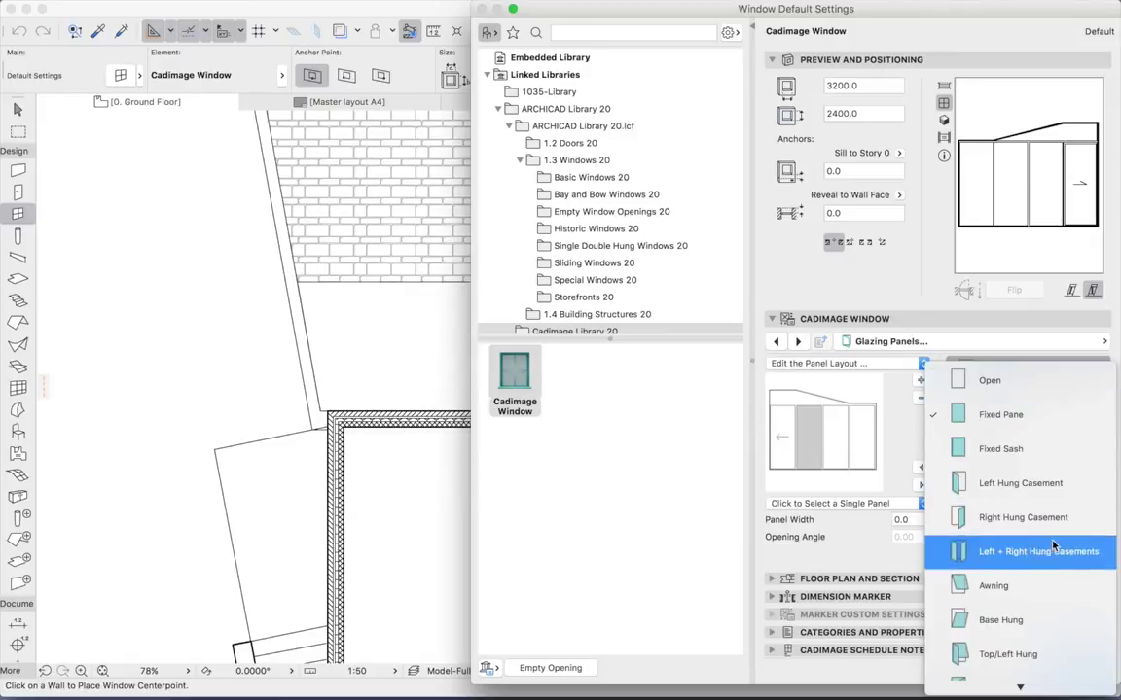
scroll(1053, 584, down, 5)
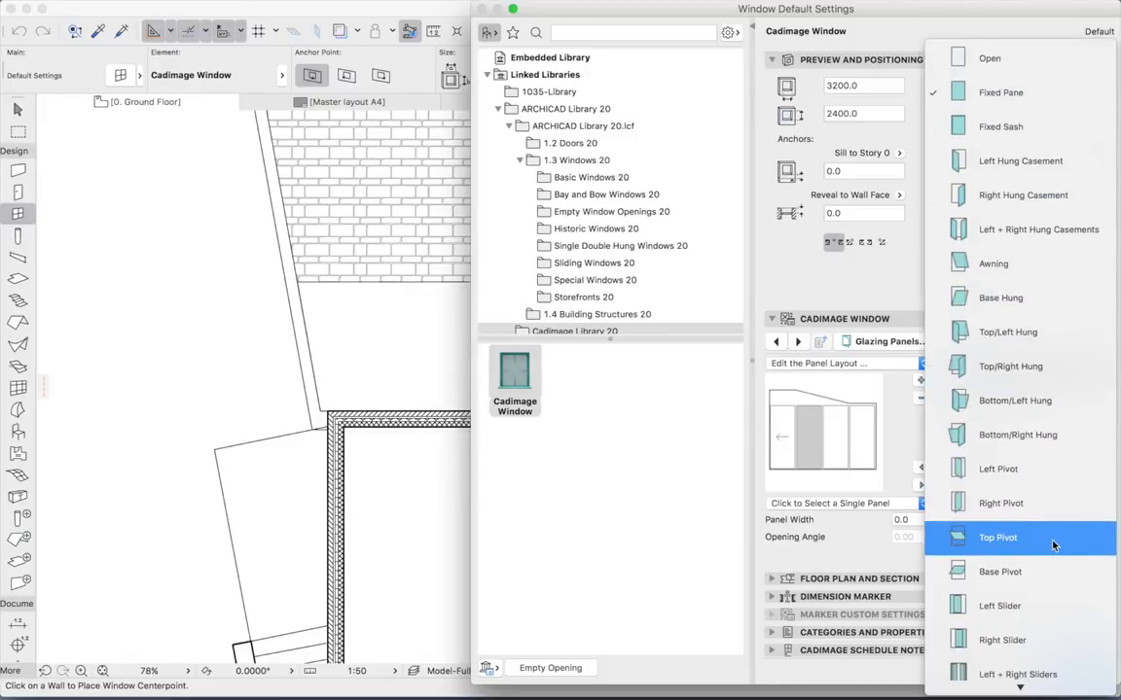
scroll(1053, 543, down, 5)
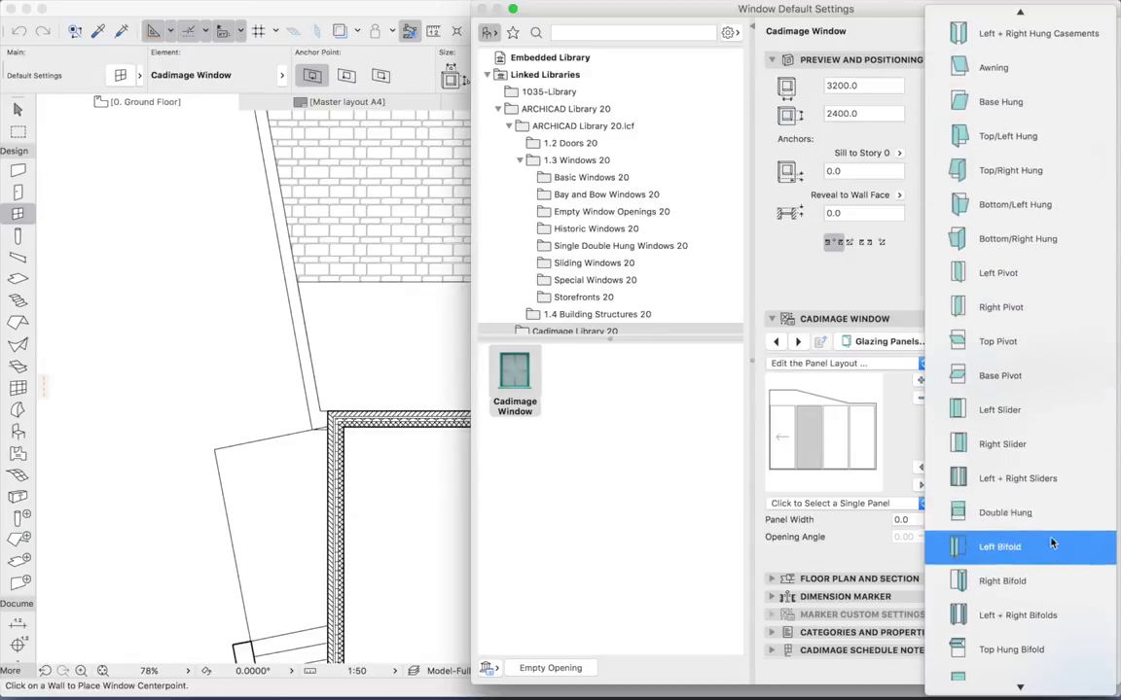
click(1053, 440)
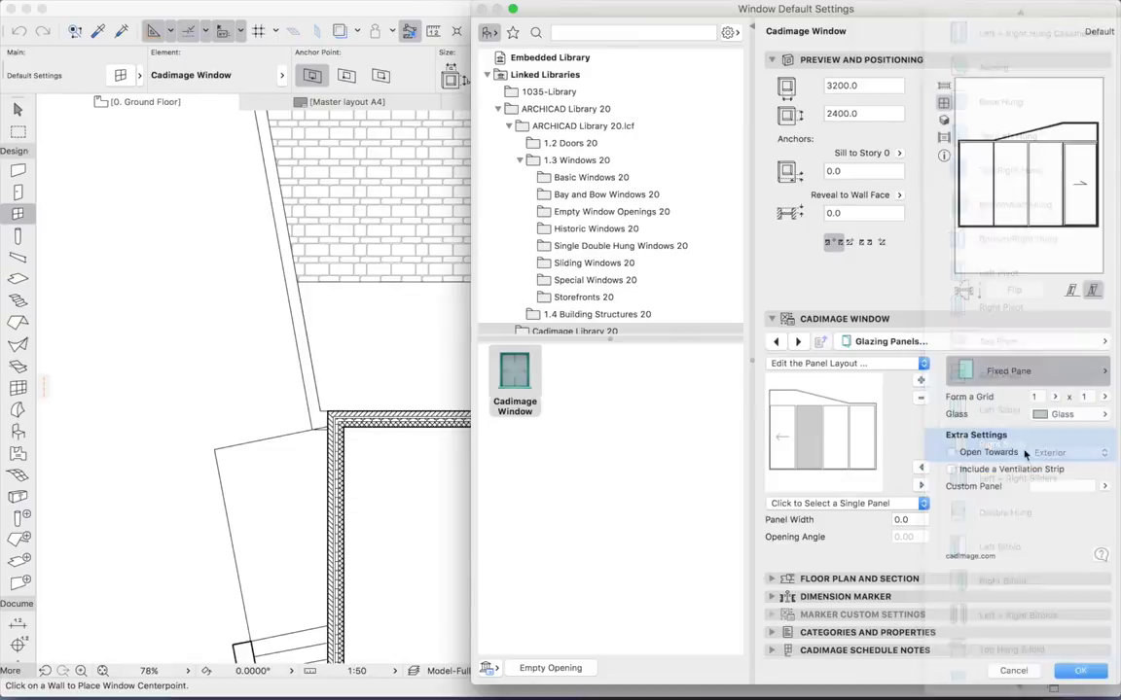
click(842, 437)
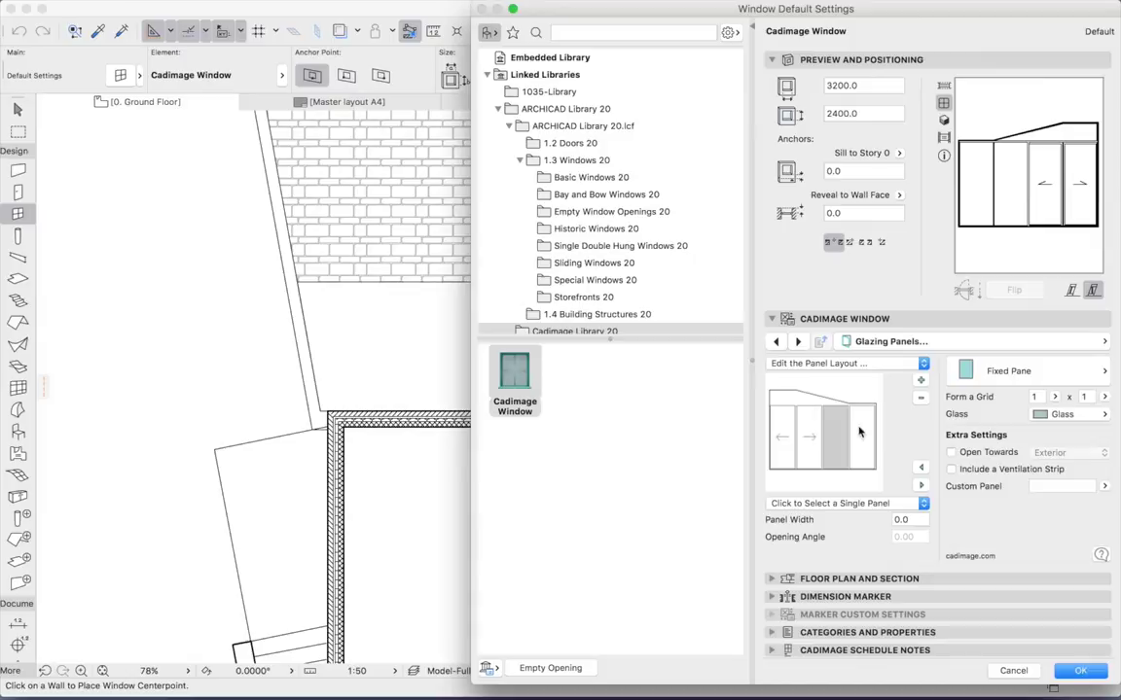
- Set the third panel's type to Double Hung
click(1015, 377)
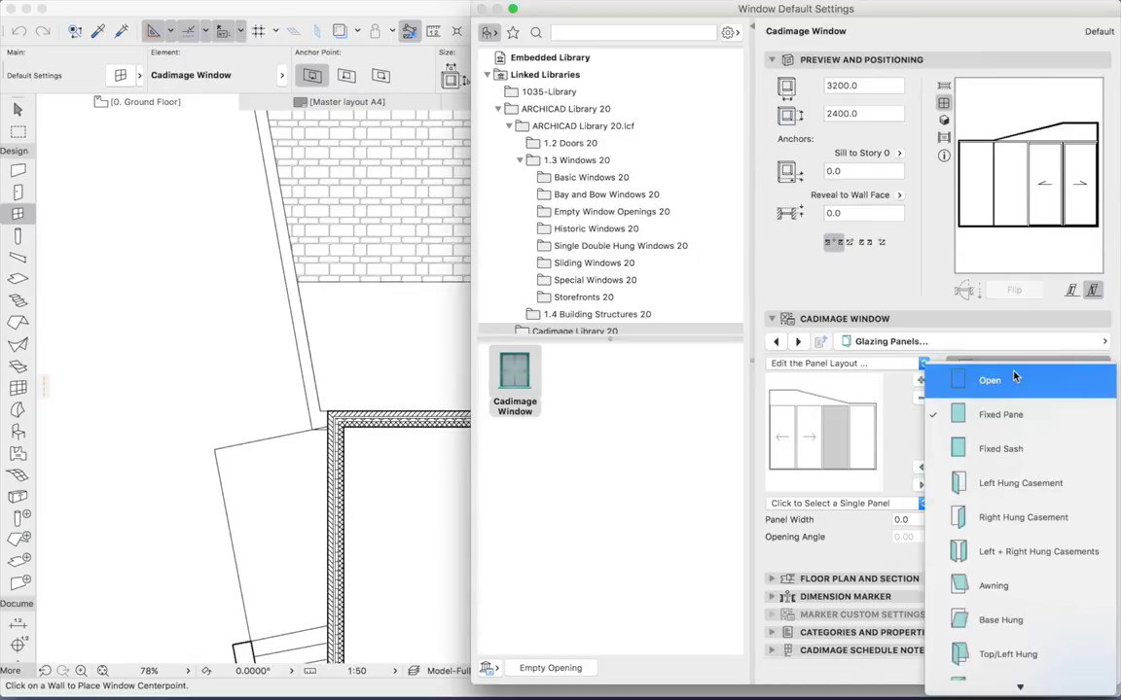
scroll(1031, 491, down, 5)
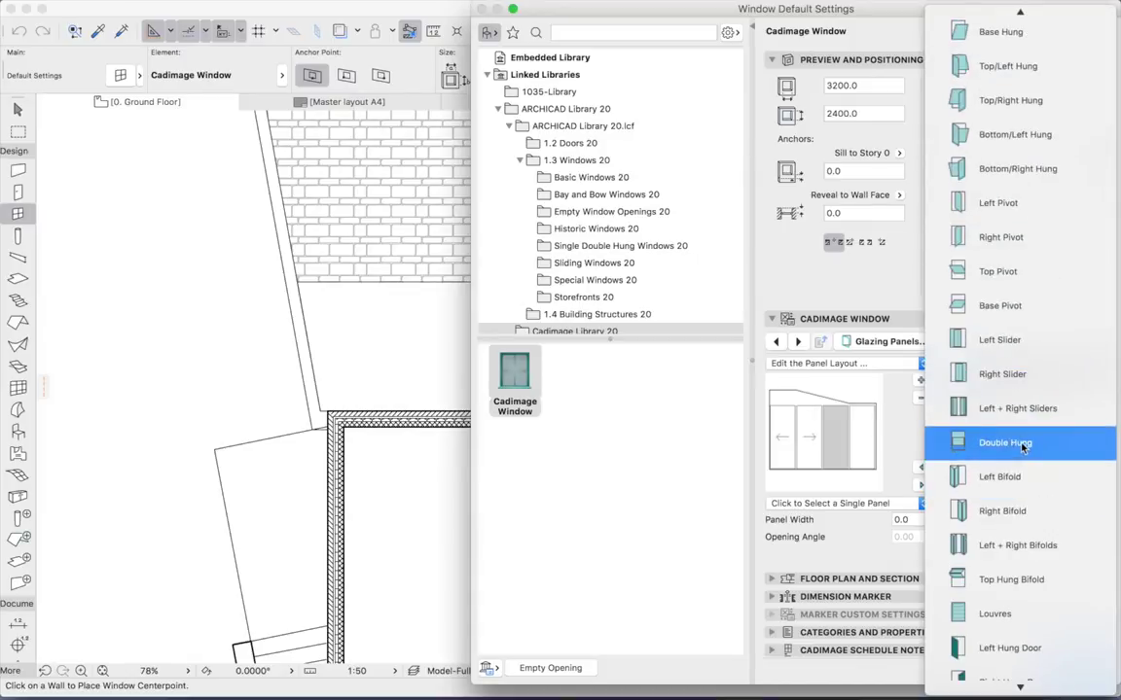
click(1022, 447)
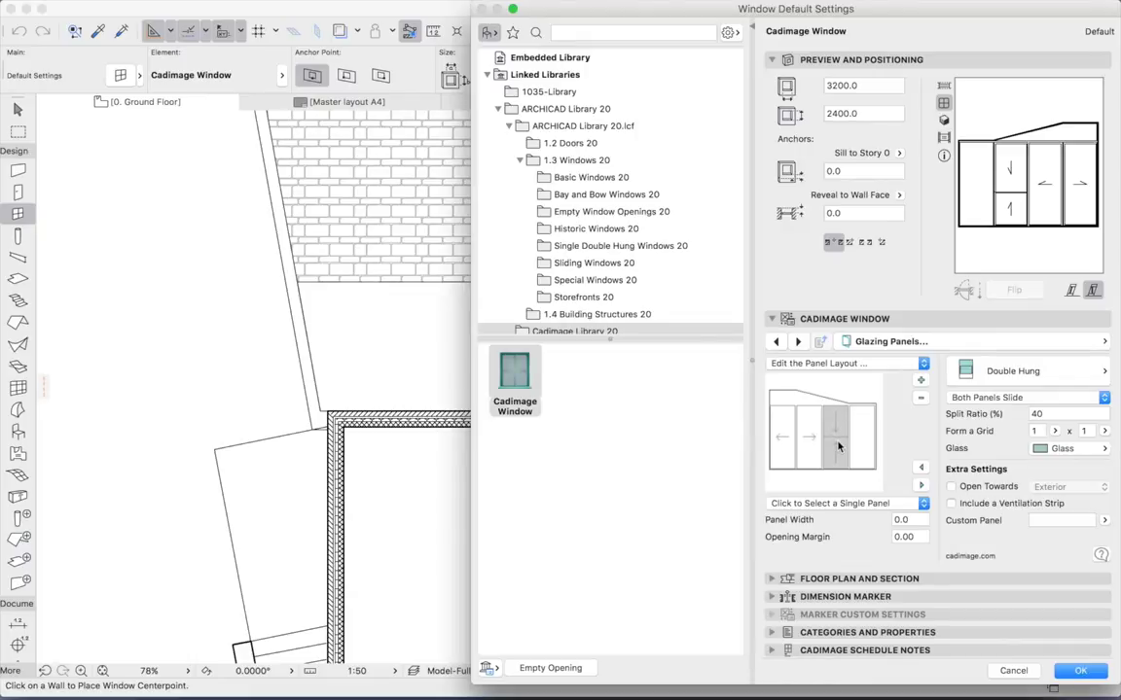
- Insert a new panel below the third panel and make it Louvres
click(851, 366)
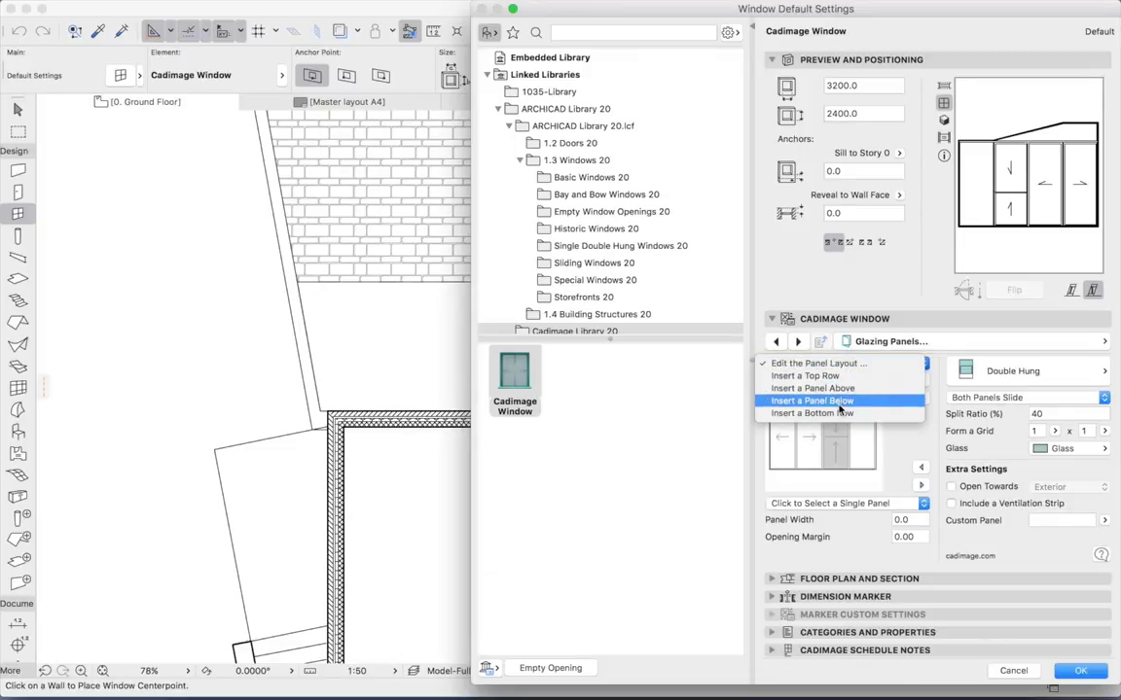
click(838, 403)
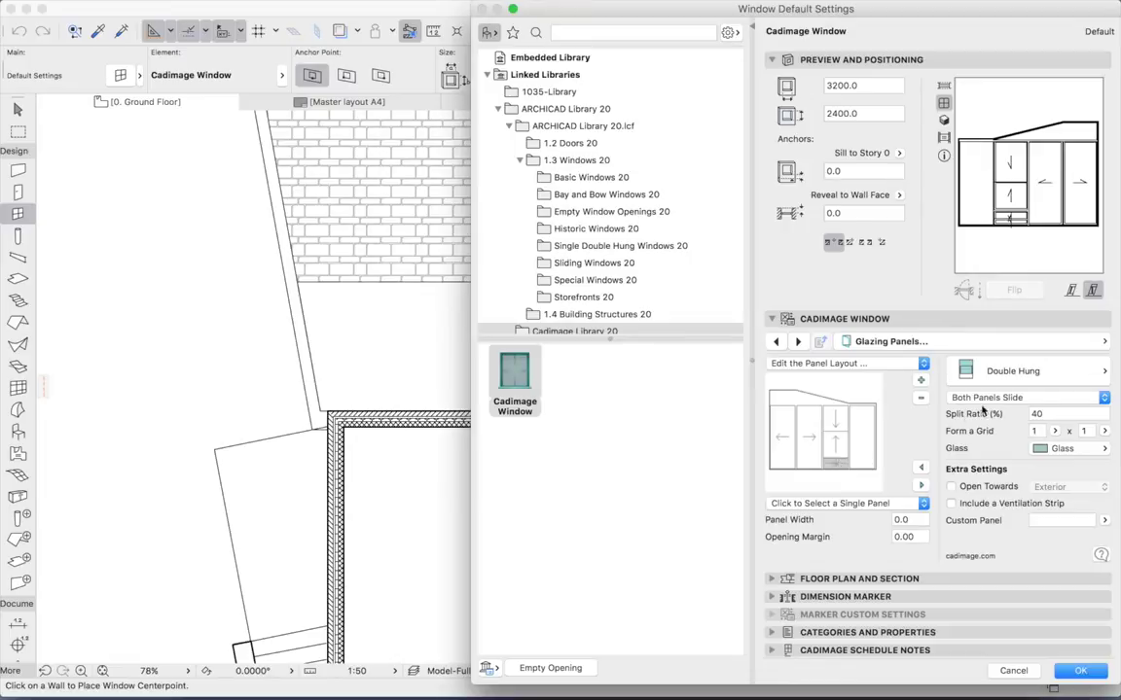
click(1023, 376)
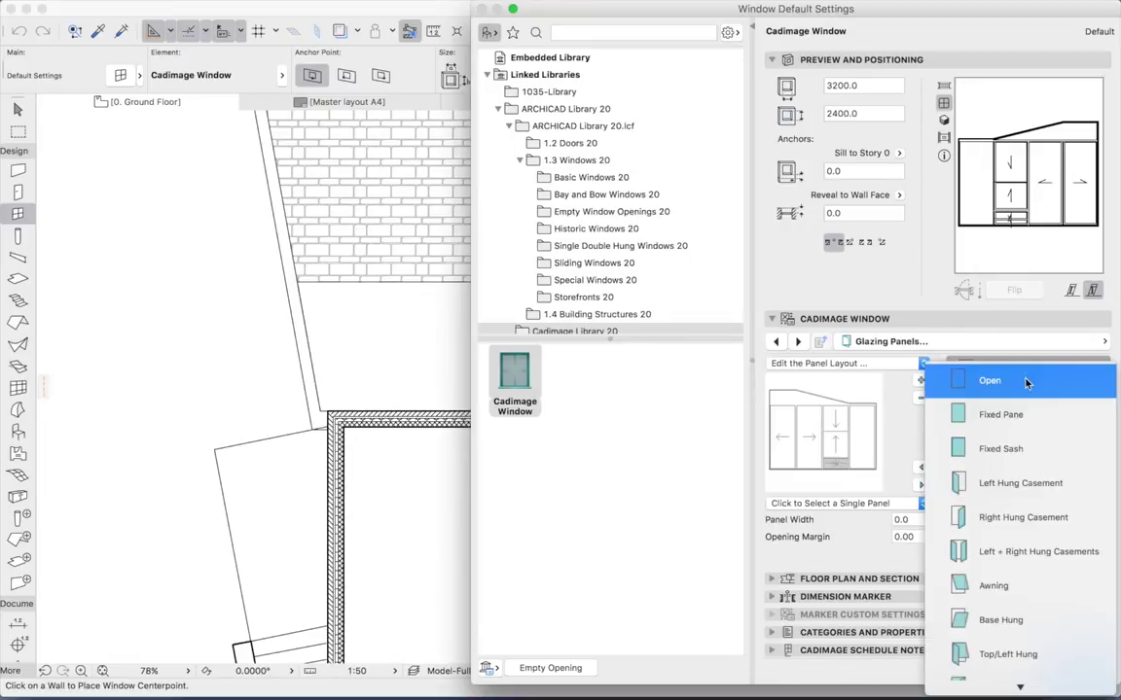
scroll(1025, 386, down, 10)
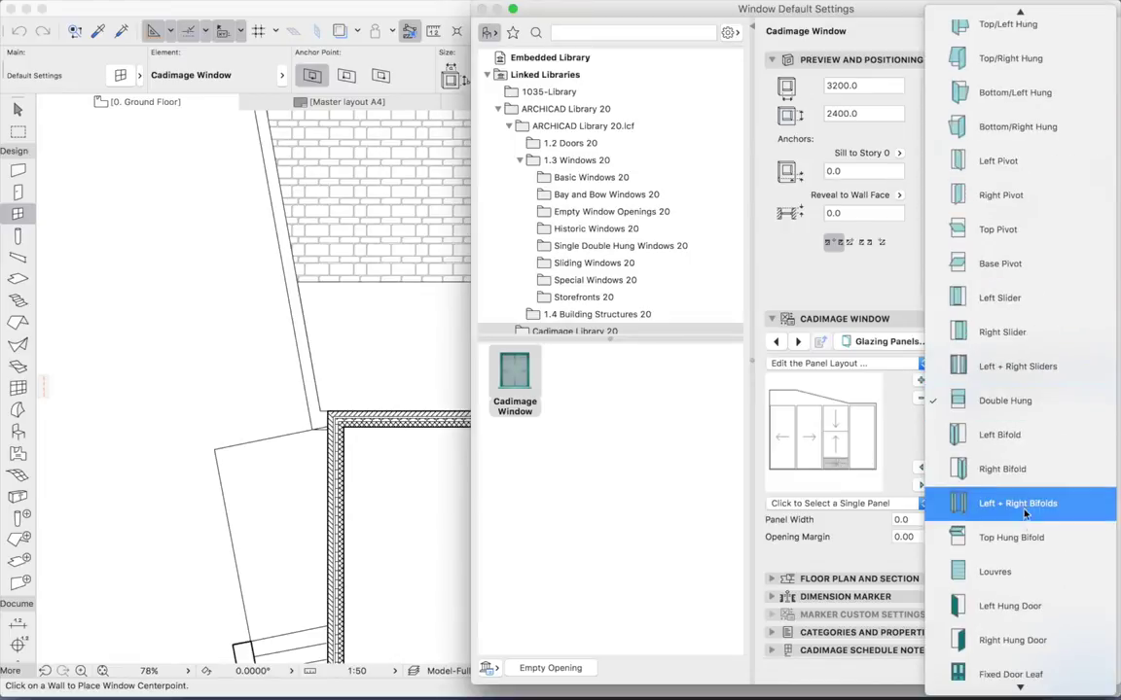
click(1019, 573)
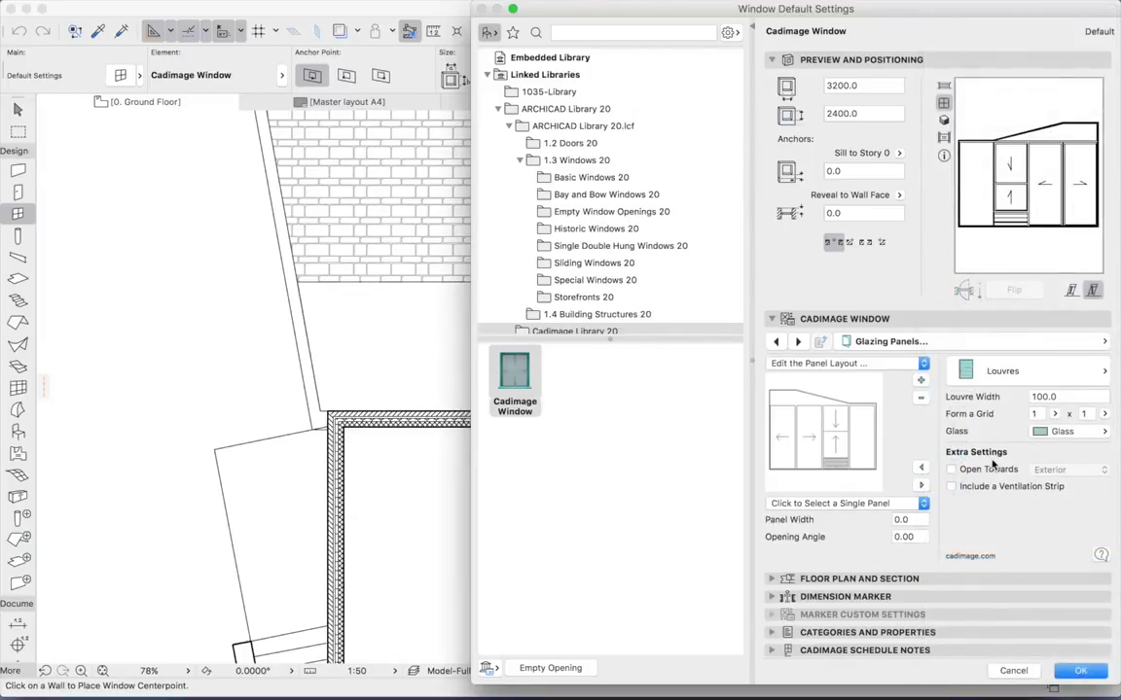
- Set the rightmost panel's type to Left Hung Door
click(865, 444)
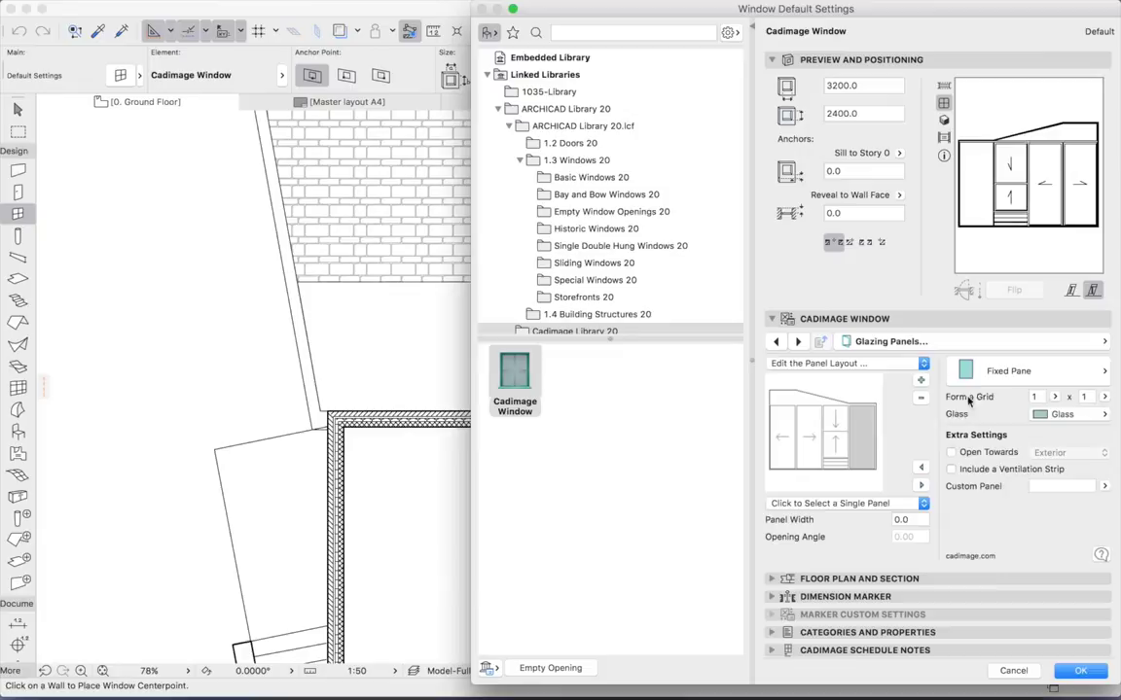
click(1029, 371)
scroll(1026, 530, down, 5)
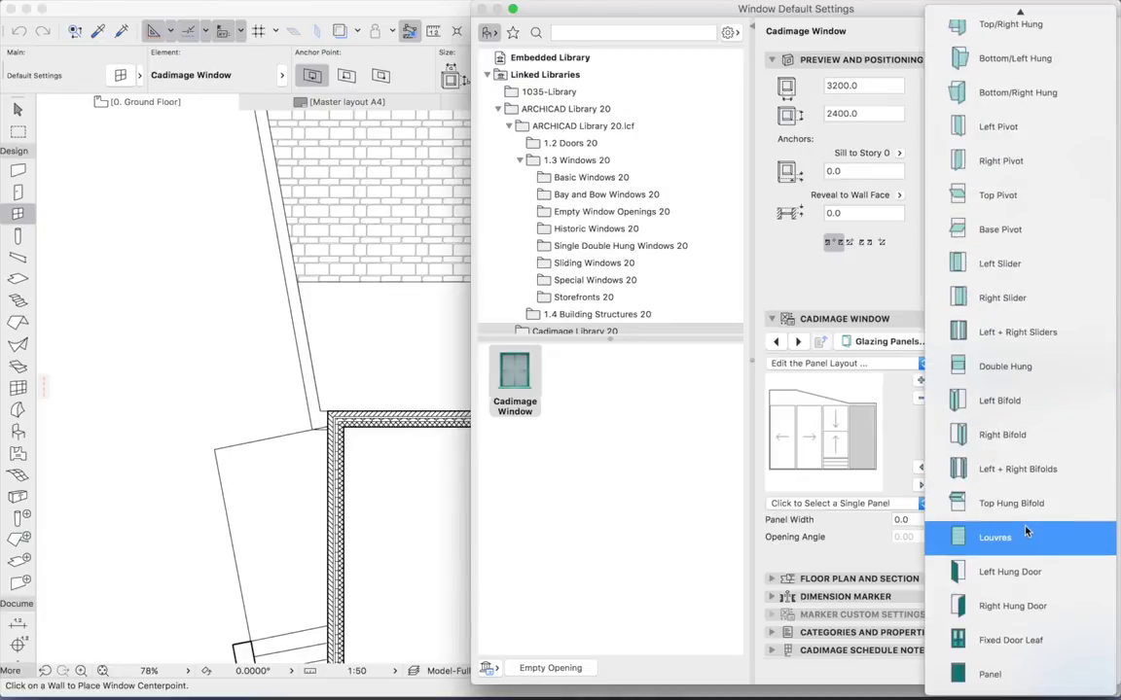
click(1018, 573)
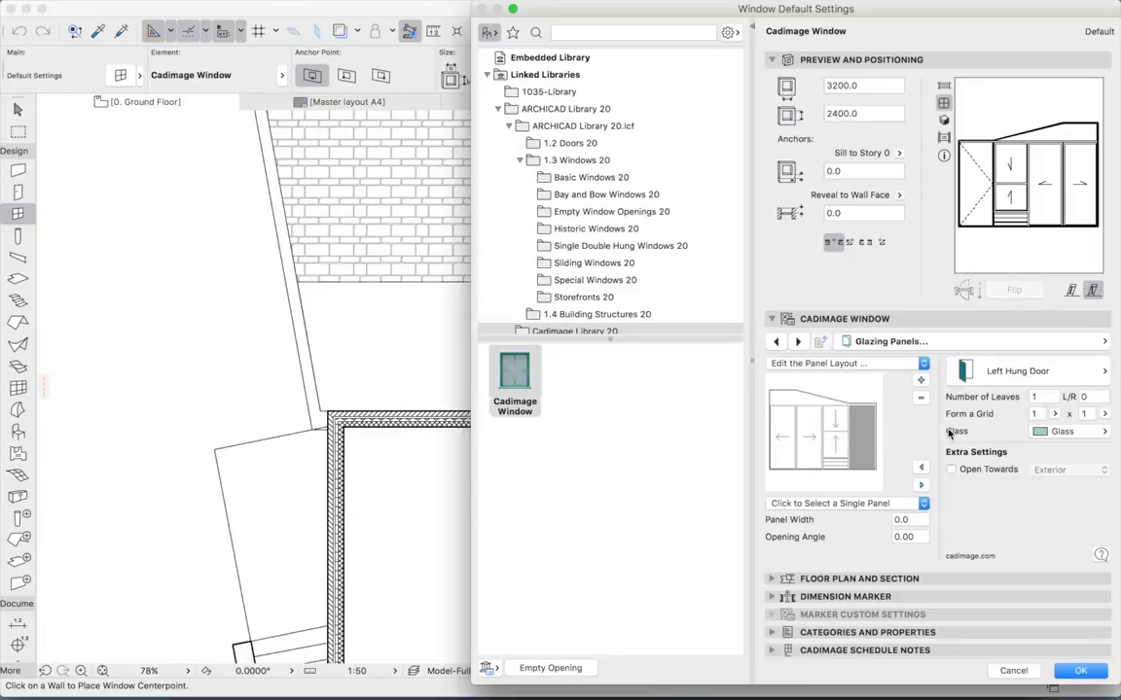
- Insert a new panel above the door and make it an Awning
click(882, 365)
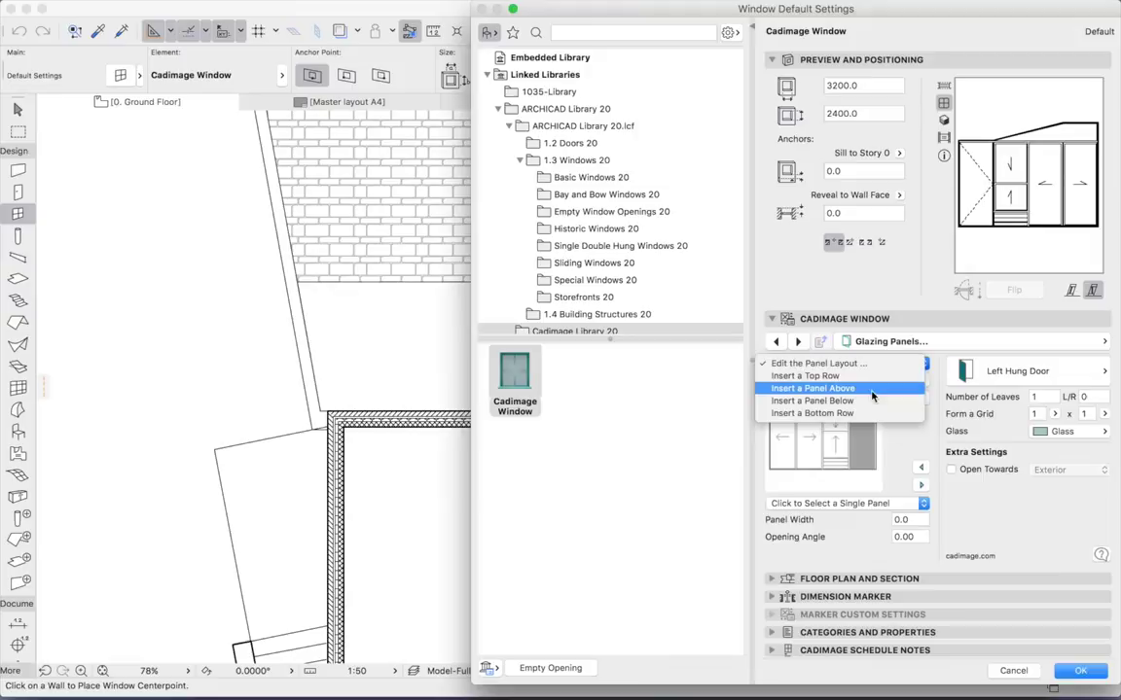
click(876, 389)
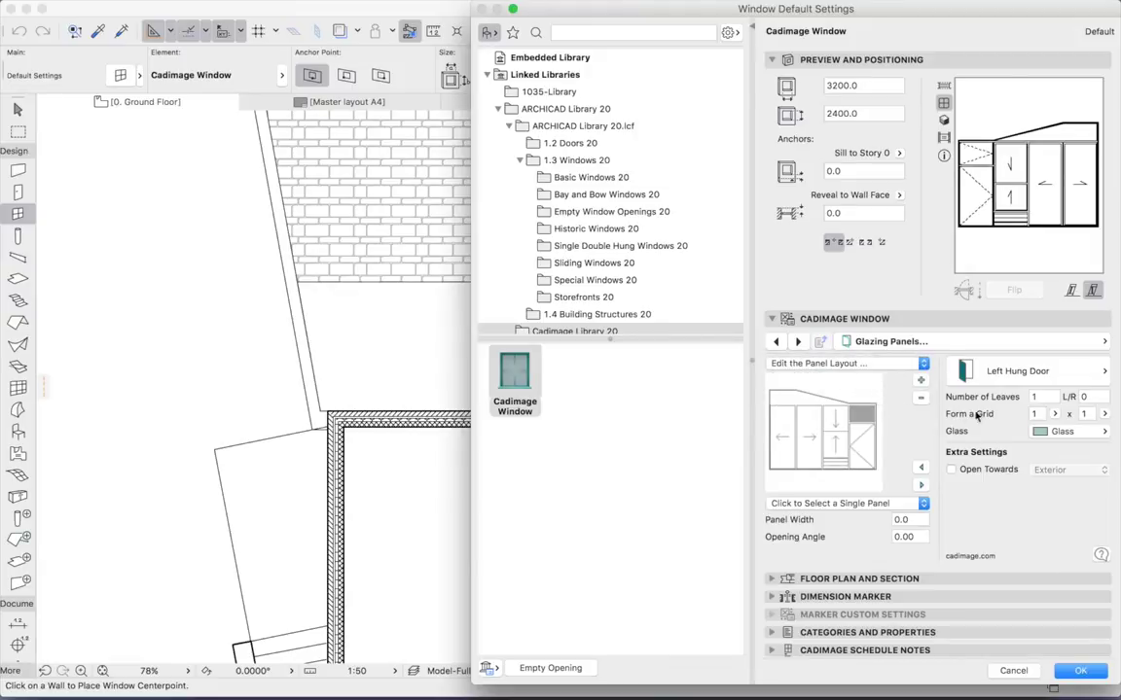
click(1043, 371)
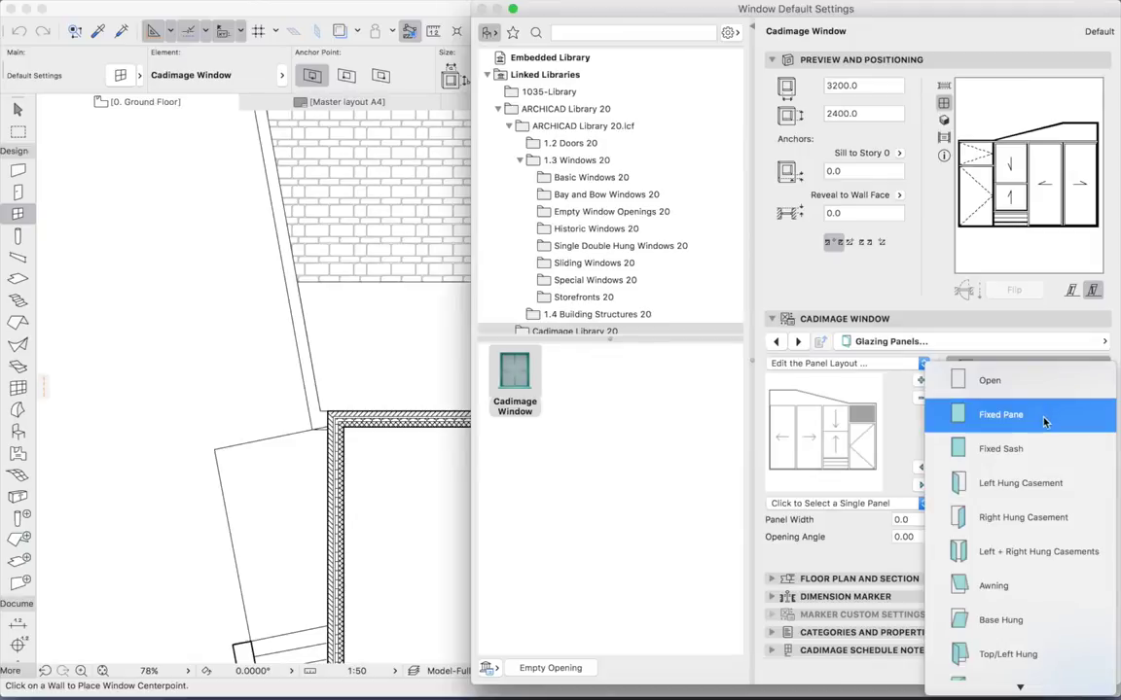
scroll(1042, 432, down, 3)
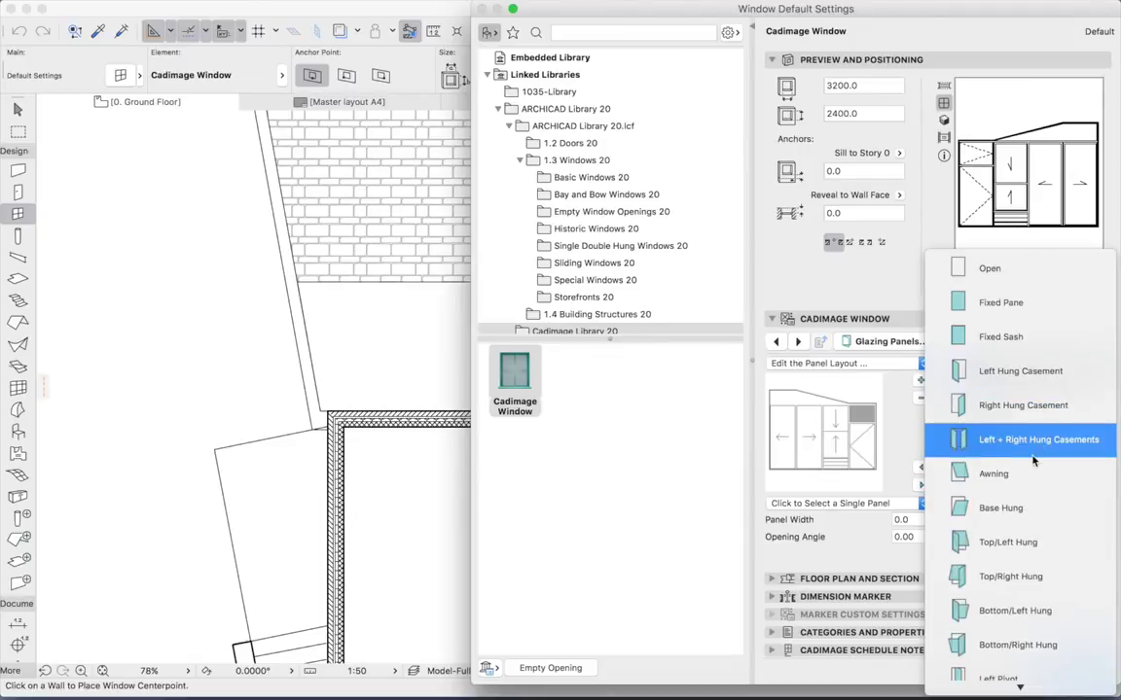
click(1021, 468)
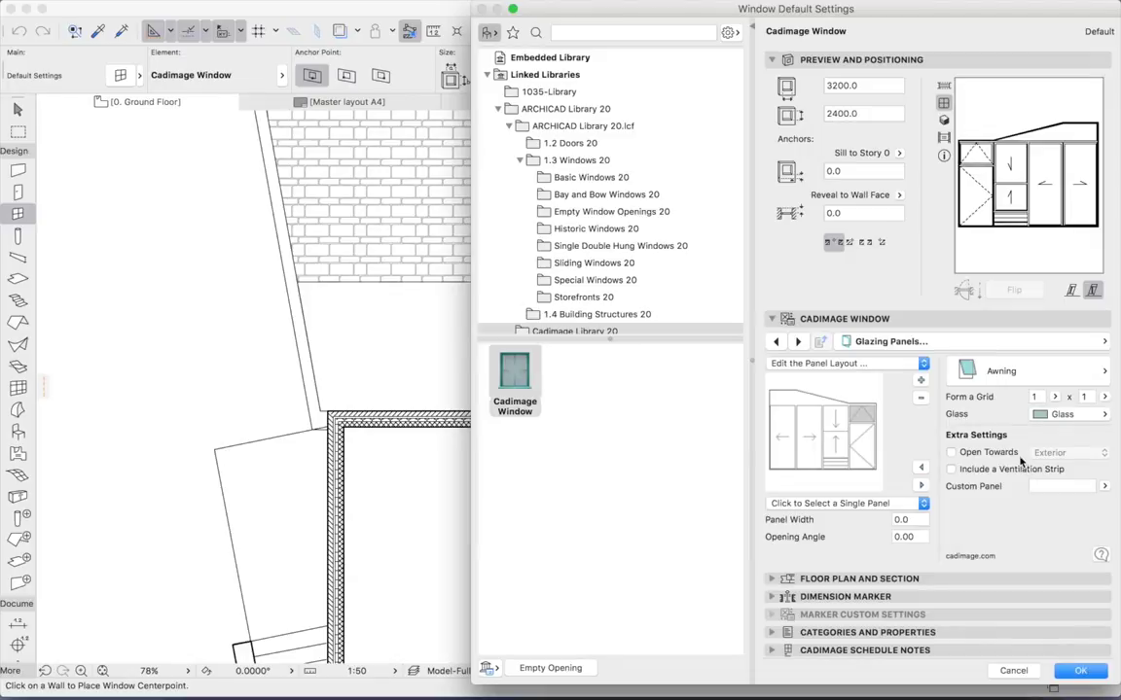
- On the Shape page, set setout B to 400 and lower panel height C to 500
click(921, 343)
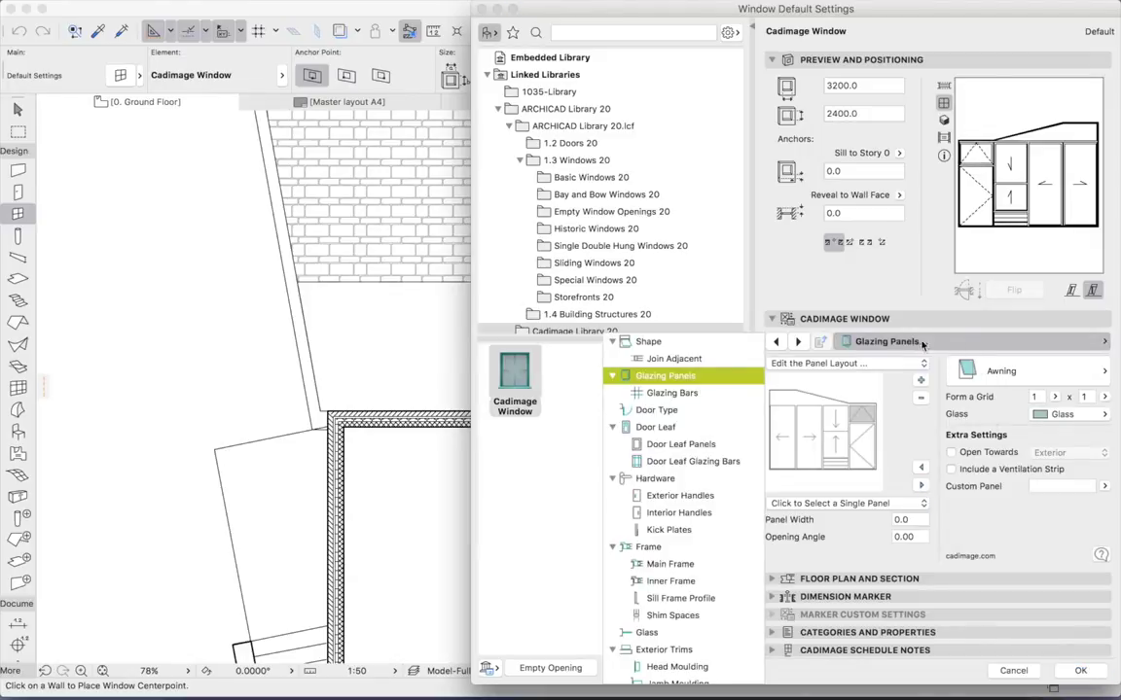
click(661, 344)
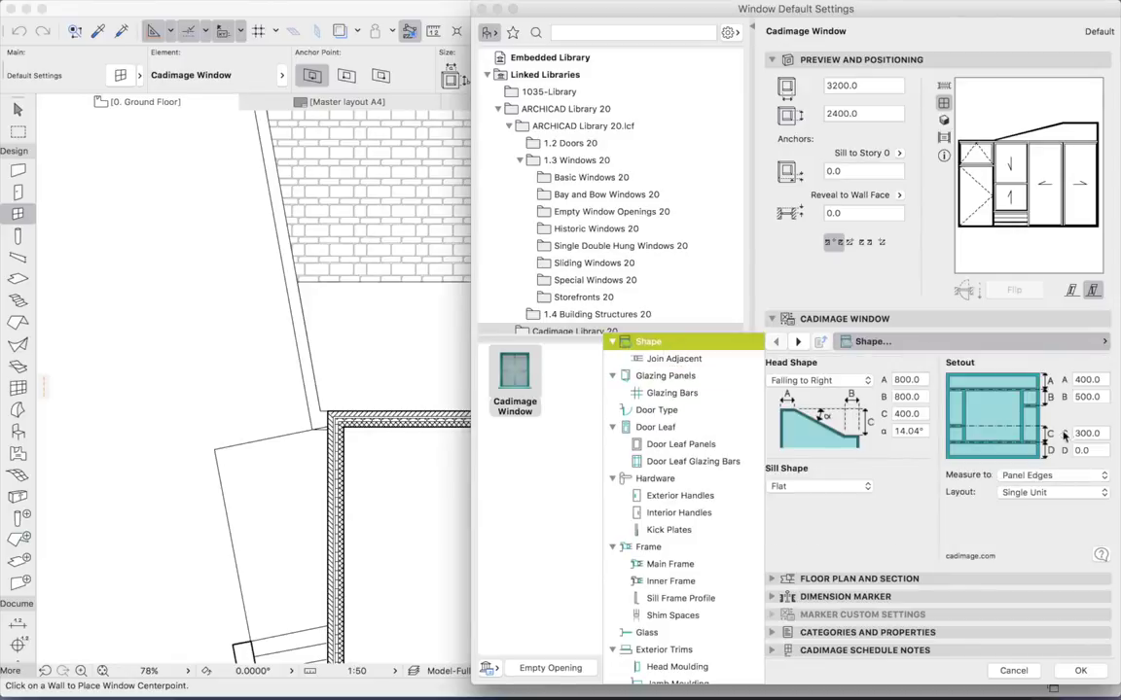
click(1103, 403)
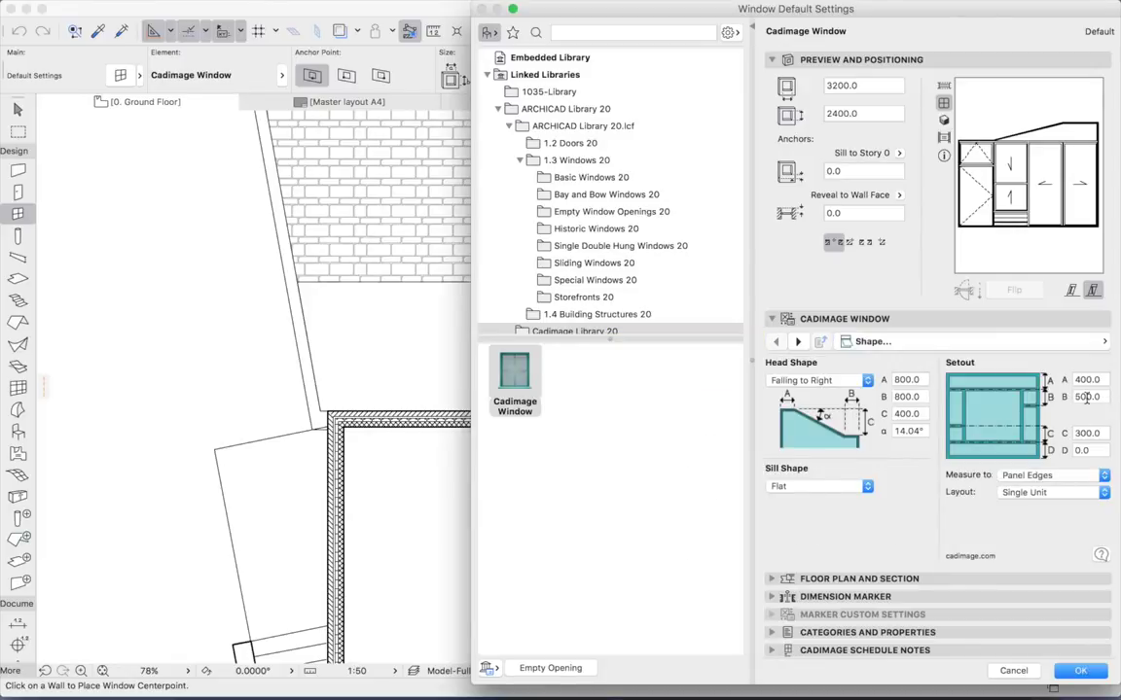
double_click(1087, 397)
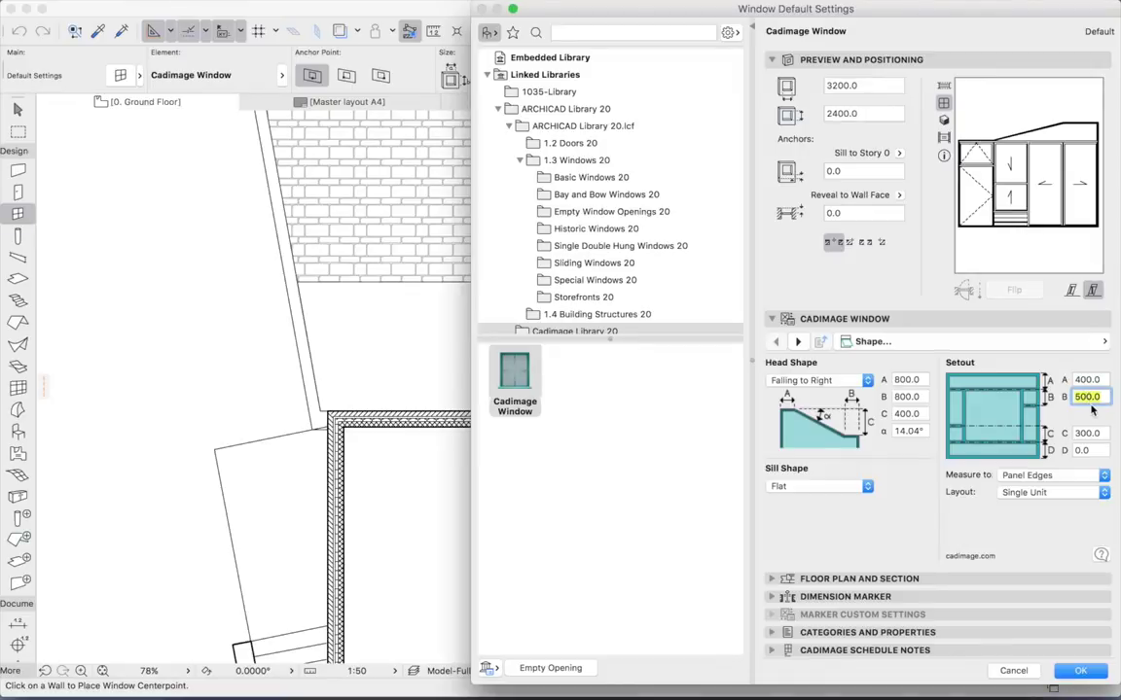
text(400)
key(Tab)
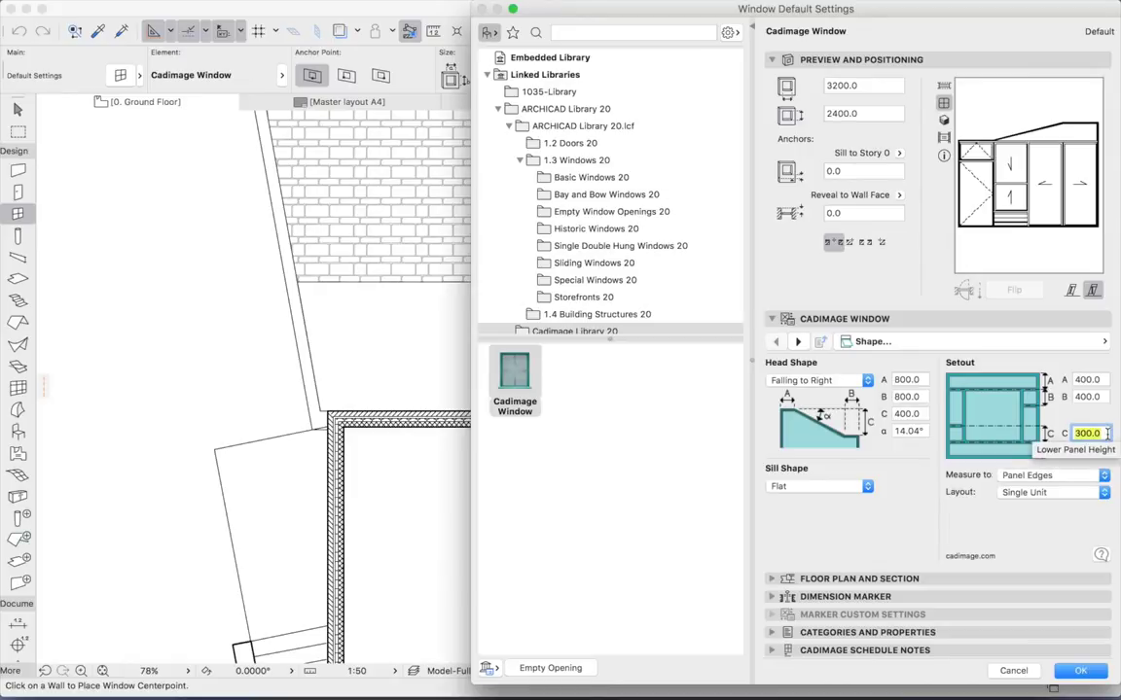
text(500)
key(Tab)
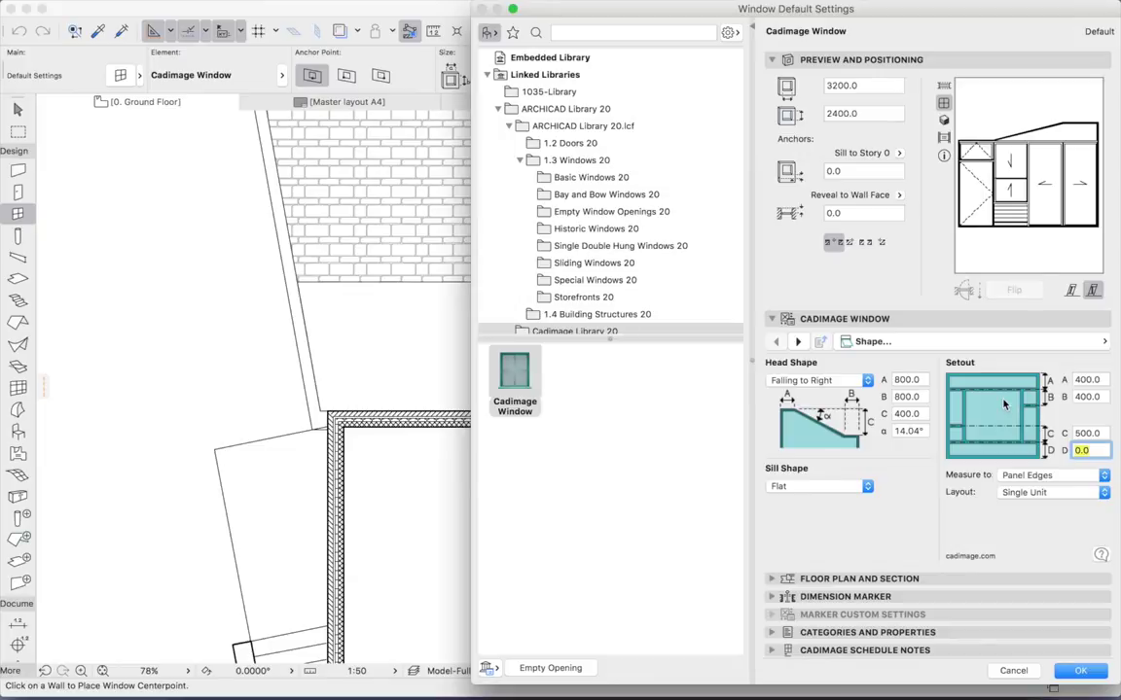
- On the Door Leaf page, choose leaf style 1-B and preview it in 3D
click(880, 342)
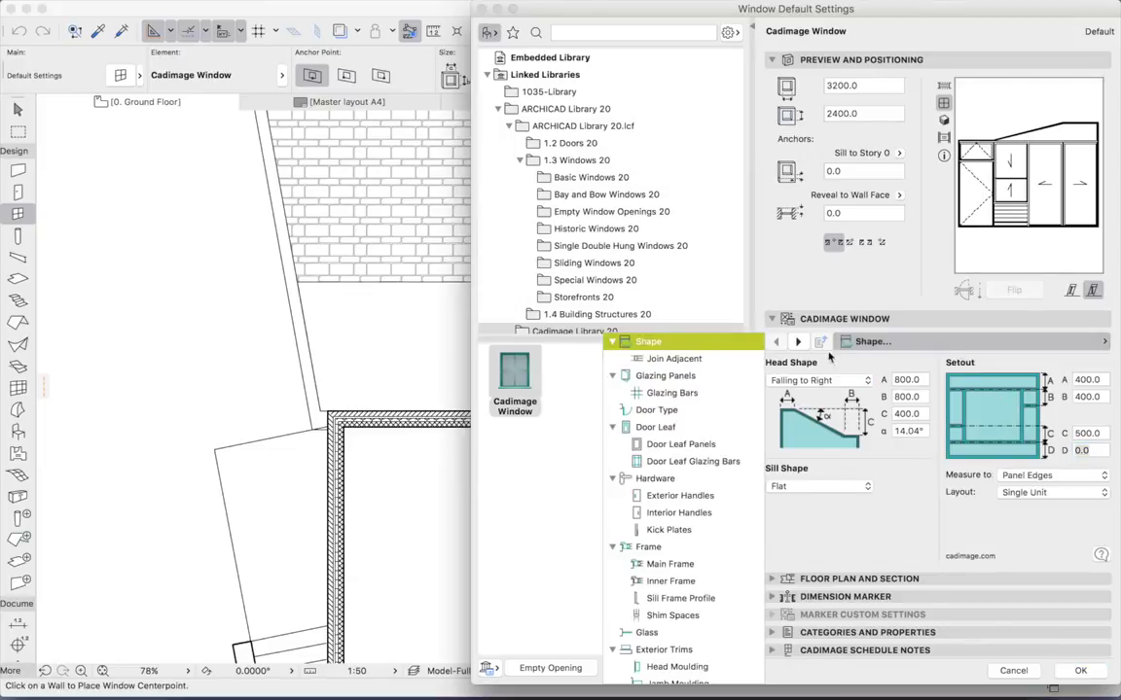
click(656, 428)
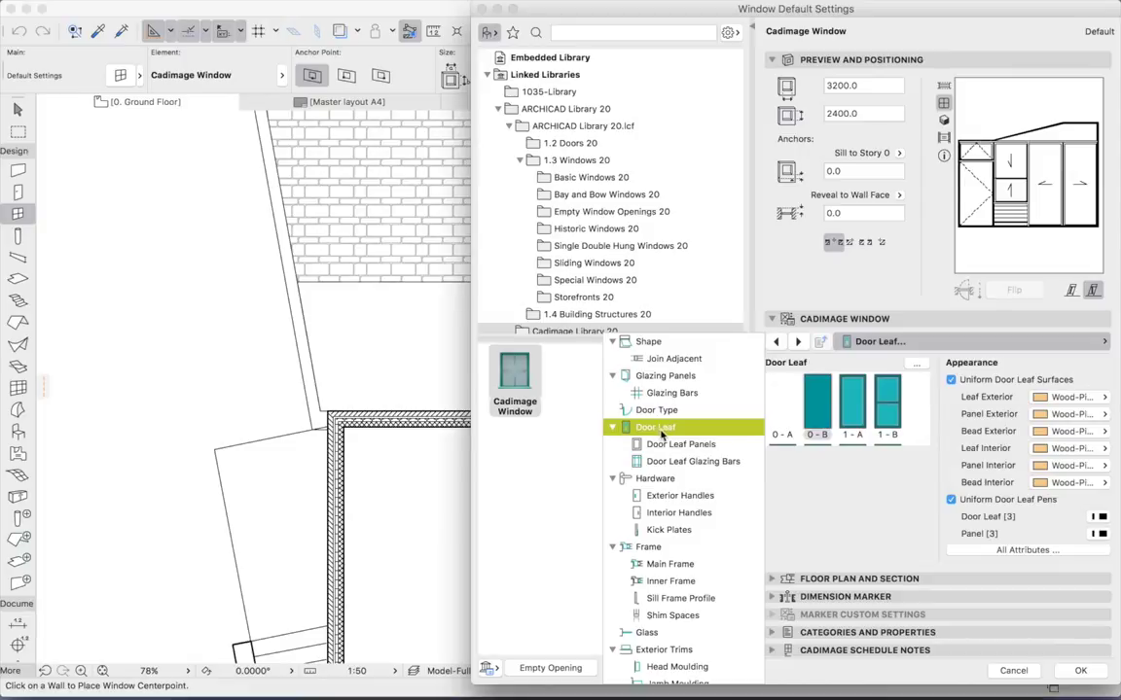
click(894, 414)
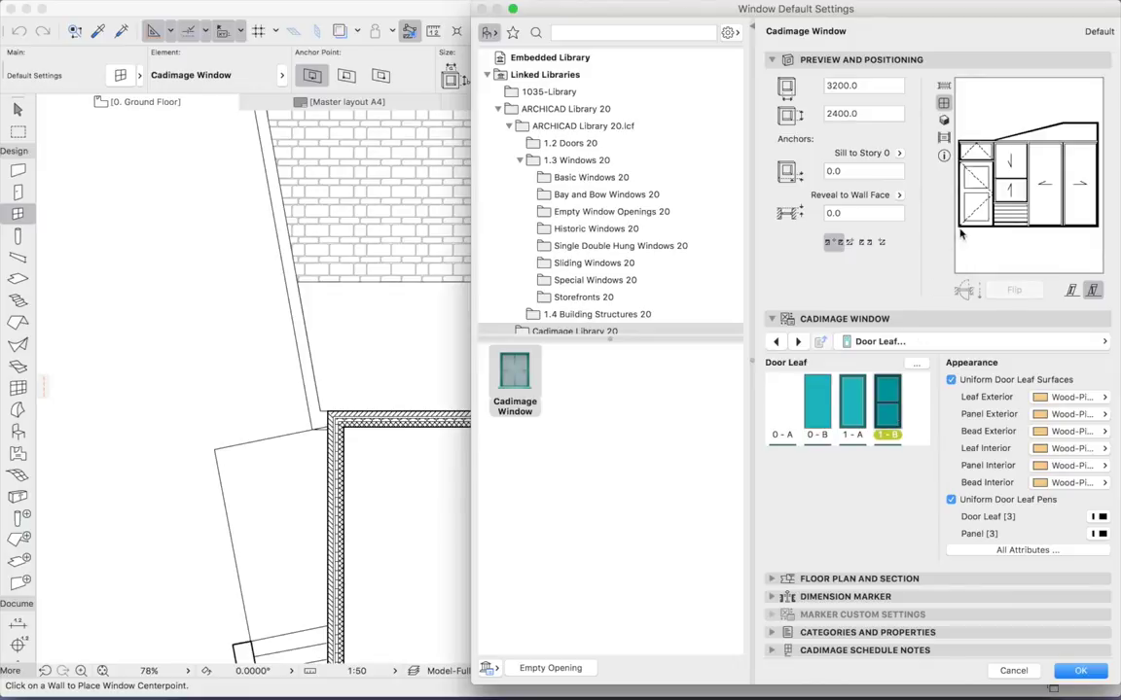
click(944, 121)
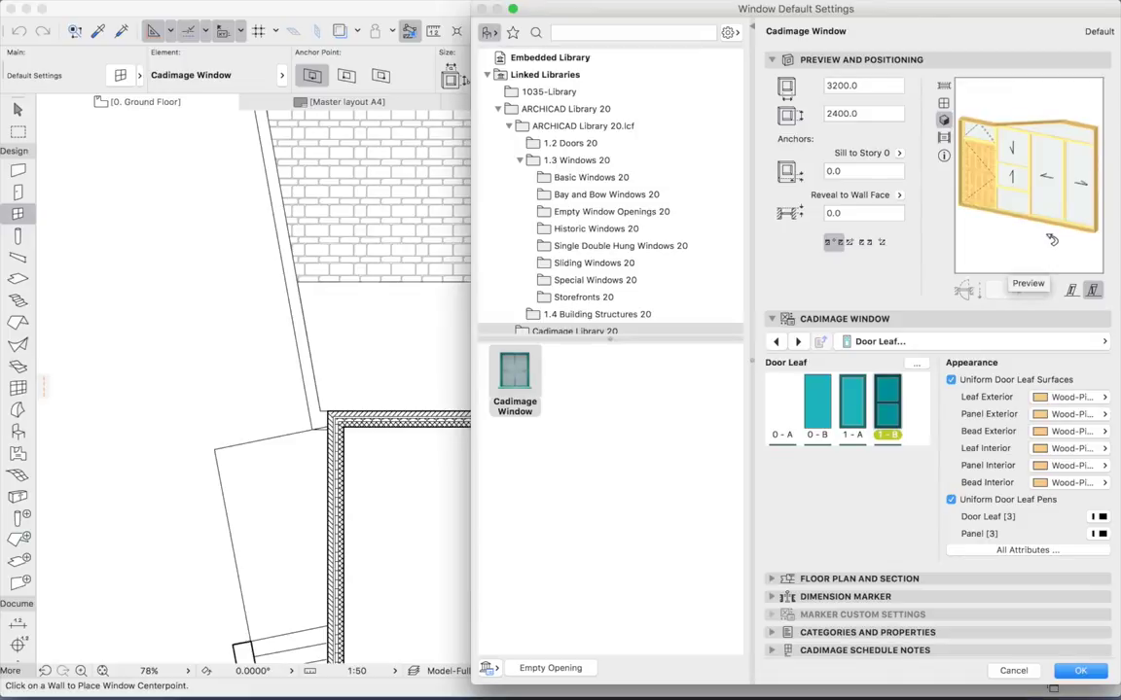
- Make the leaf surfaces White, then set Panel Exterior and Panel Interior to Glass
click(1104, 399)
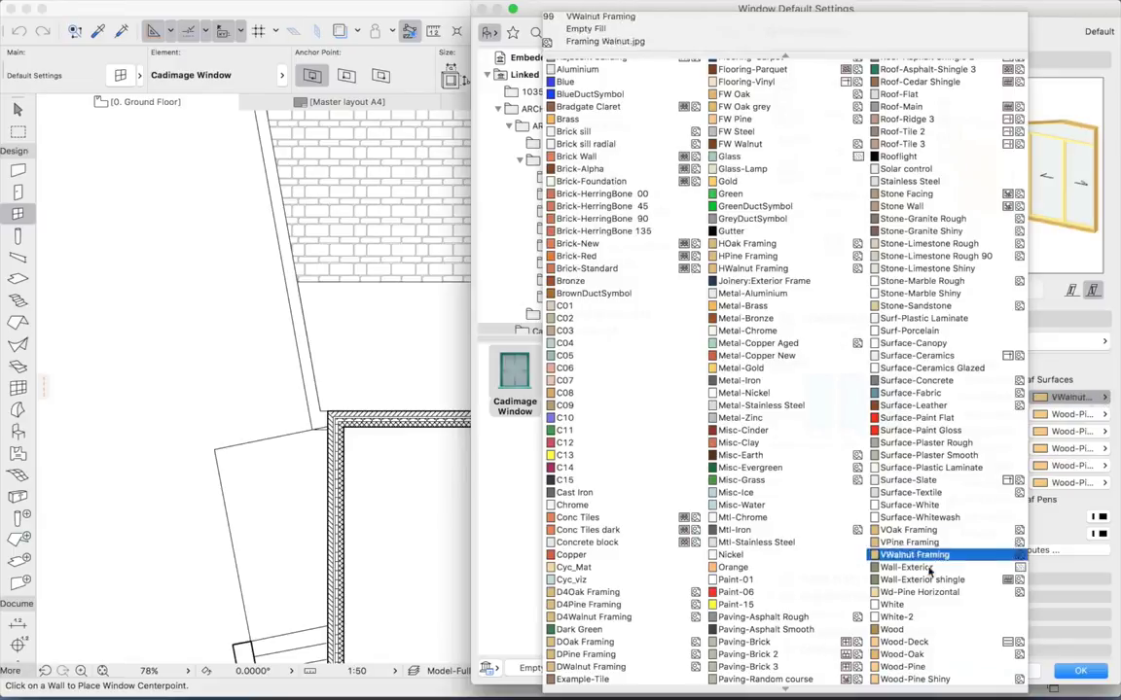
click(923, 609)
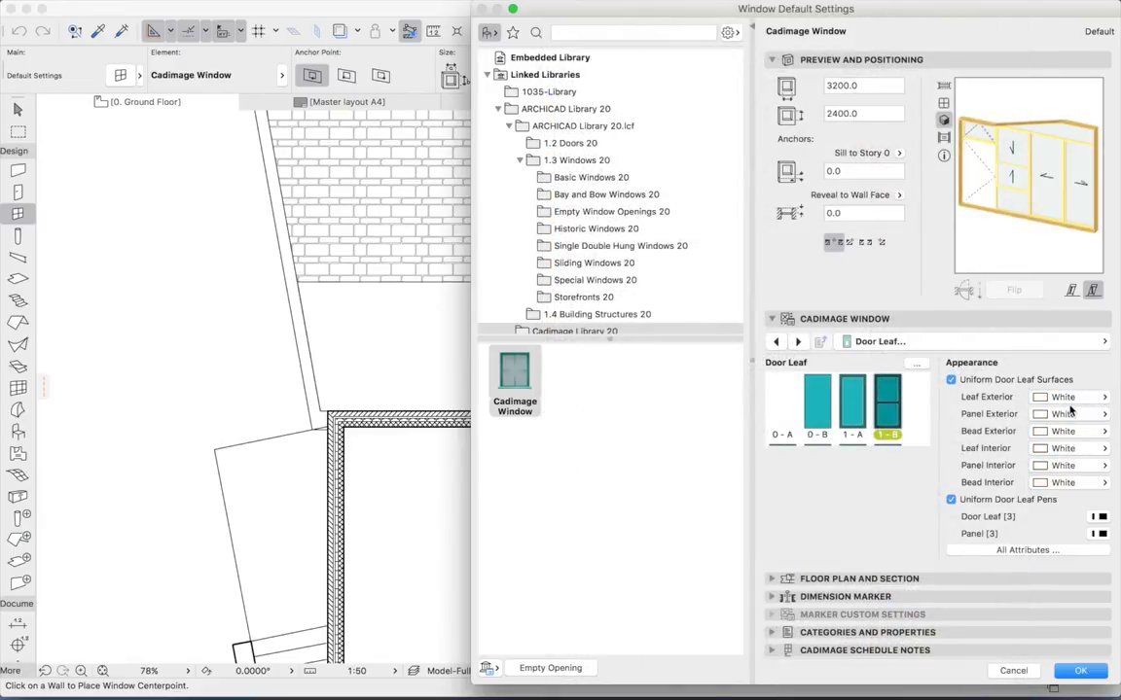
click(950, 379)
click(1060, 415)
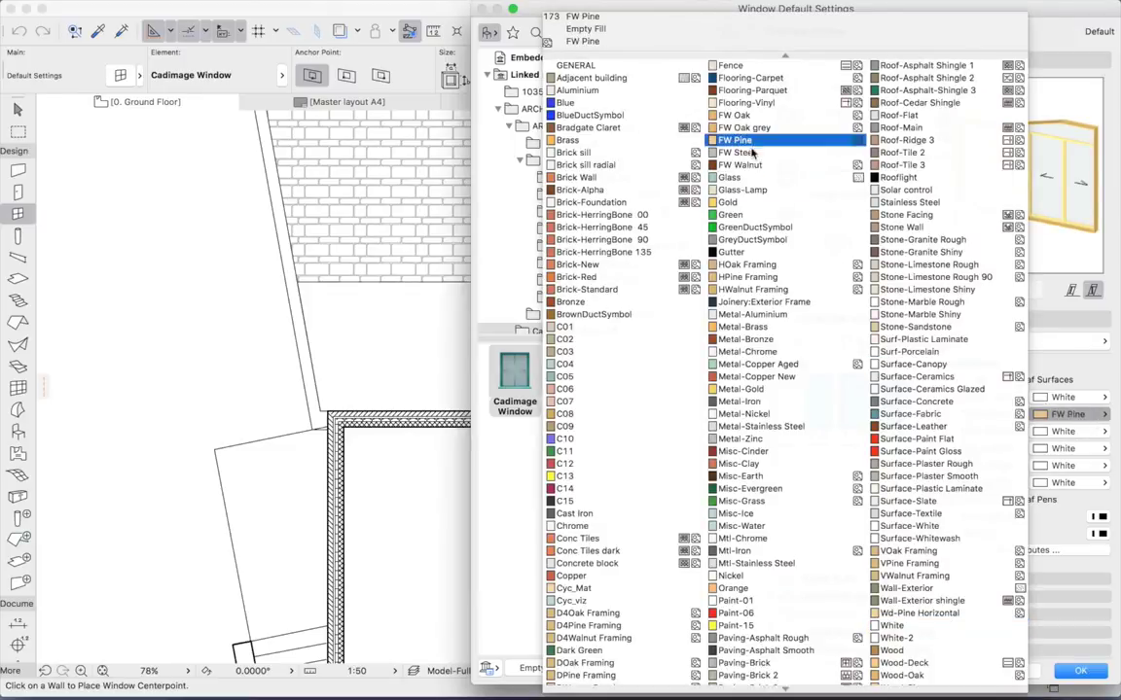
click(735, 177)
click(1094, 469)
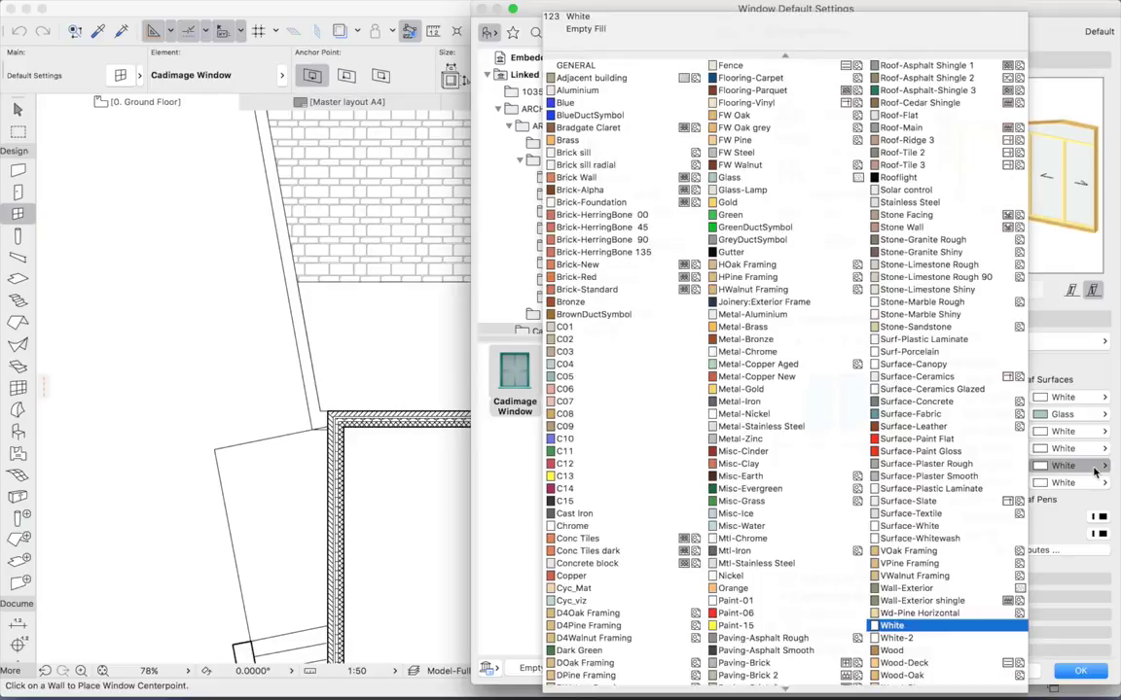
click(735, 177)
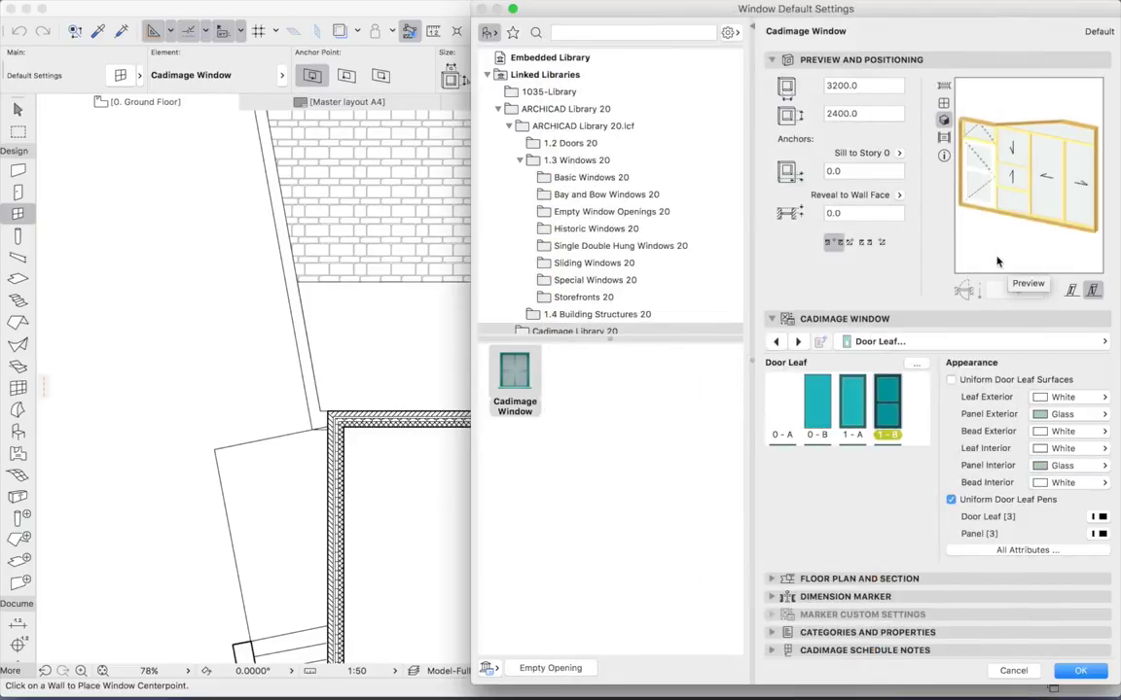
- Show all window surfaces and turn off Uniform Hardware Surfaces
click(1029, 551)
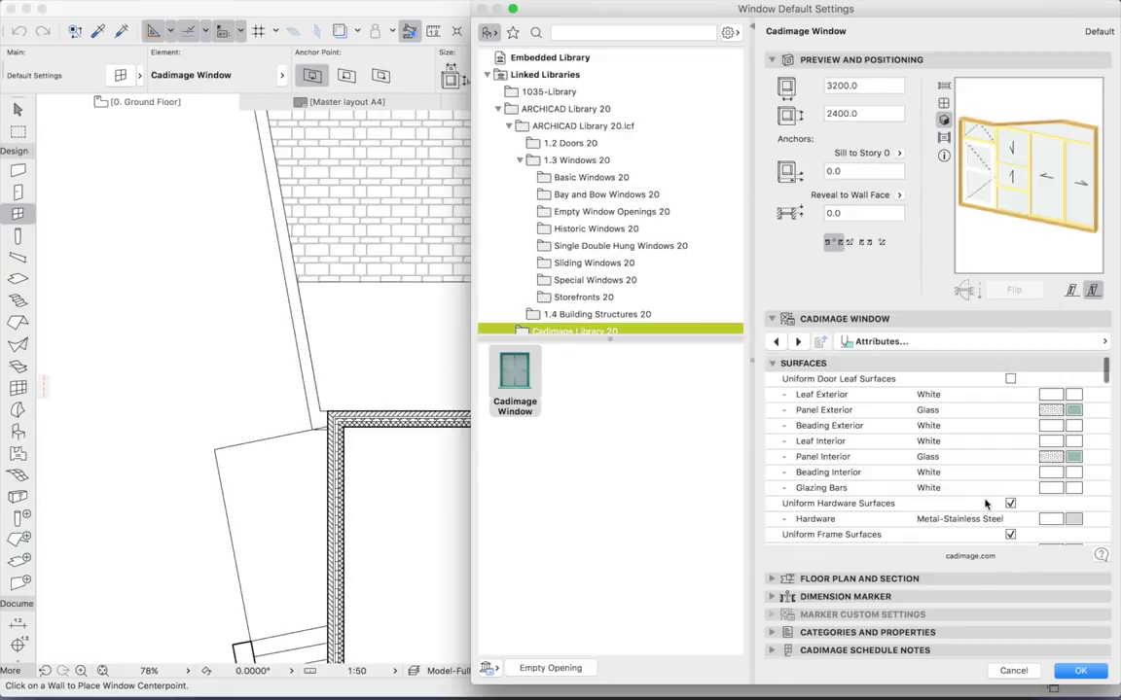
scroll(985, 504, down, 3)
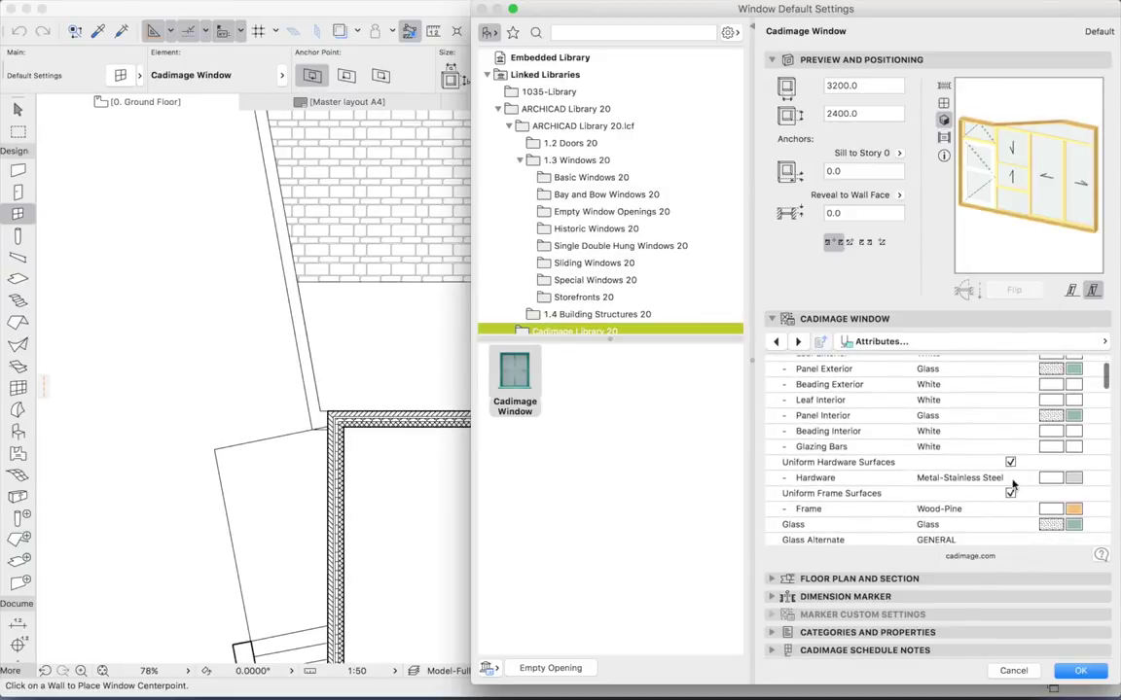
click(1078, 481)
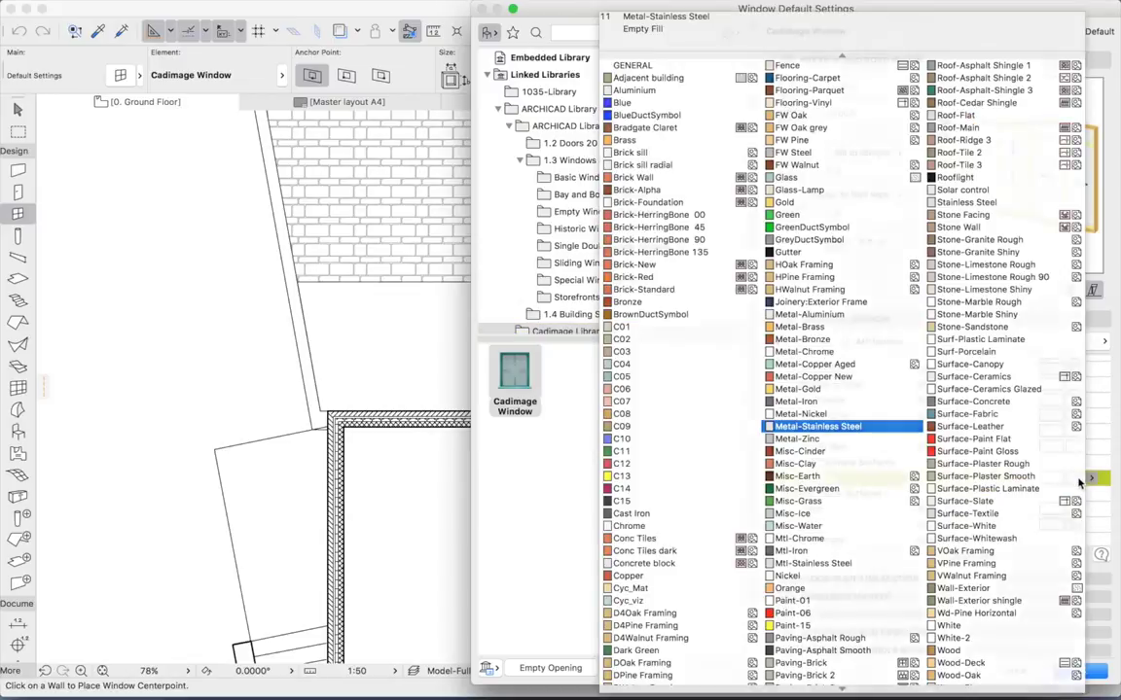
click(1028, 468)
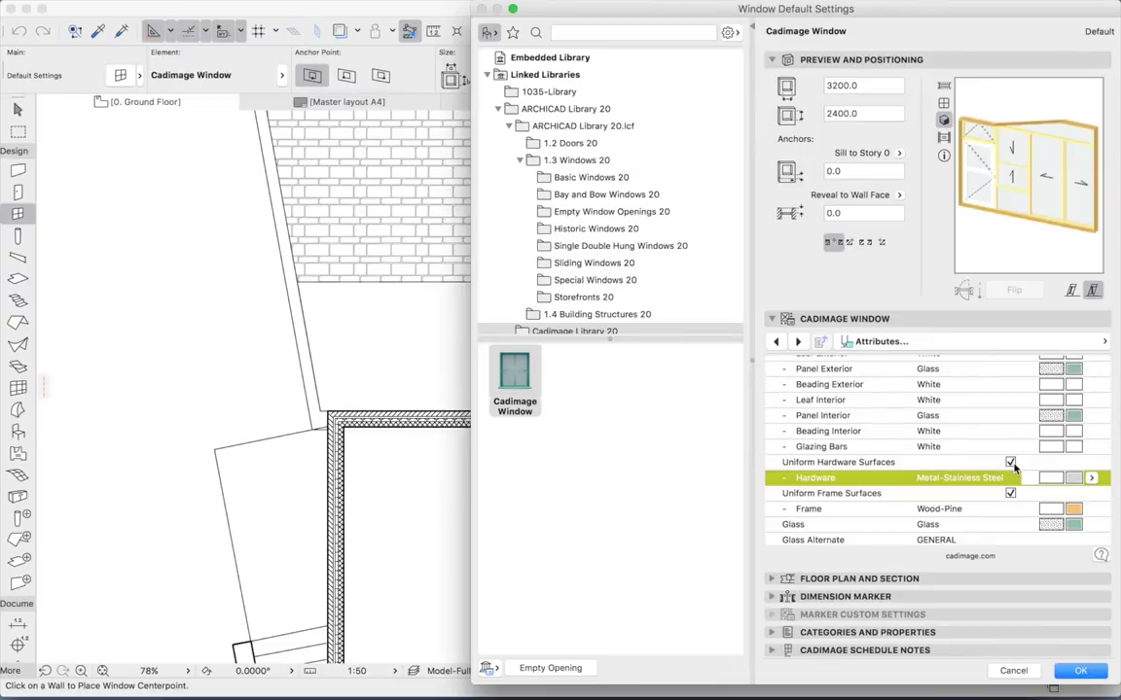
click(1011, 464)
scroll(1019, 479, down, 3)
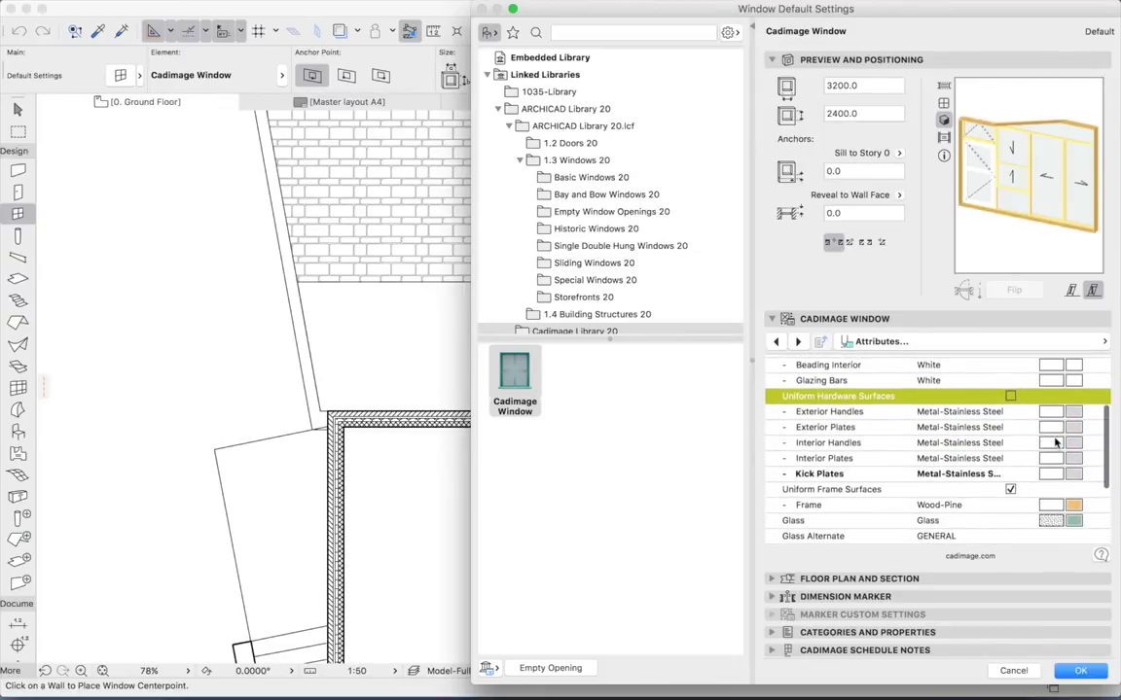
scroll(1069, 438, down, 1)
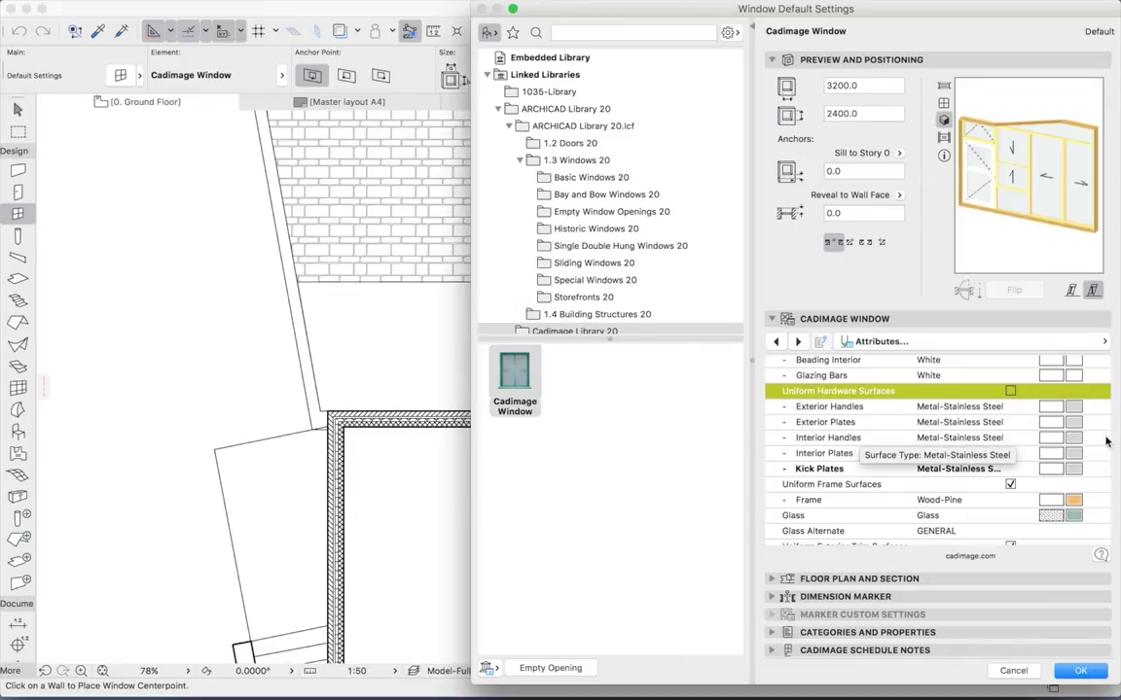
scroll(1012, 468, down, 1)
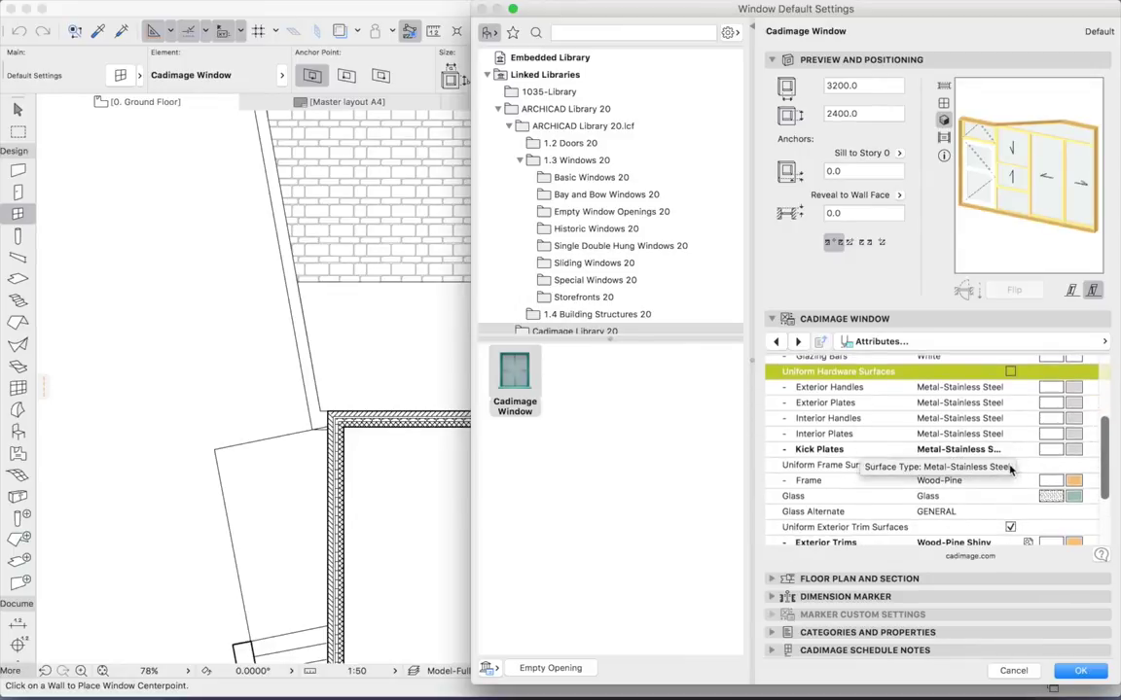
- Turn off Uniform Frame Surfaces and set Main Frame Exterior to White
click(1010, 471)
scroll(1046, 473, down, 3)
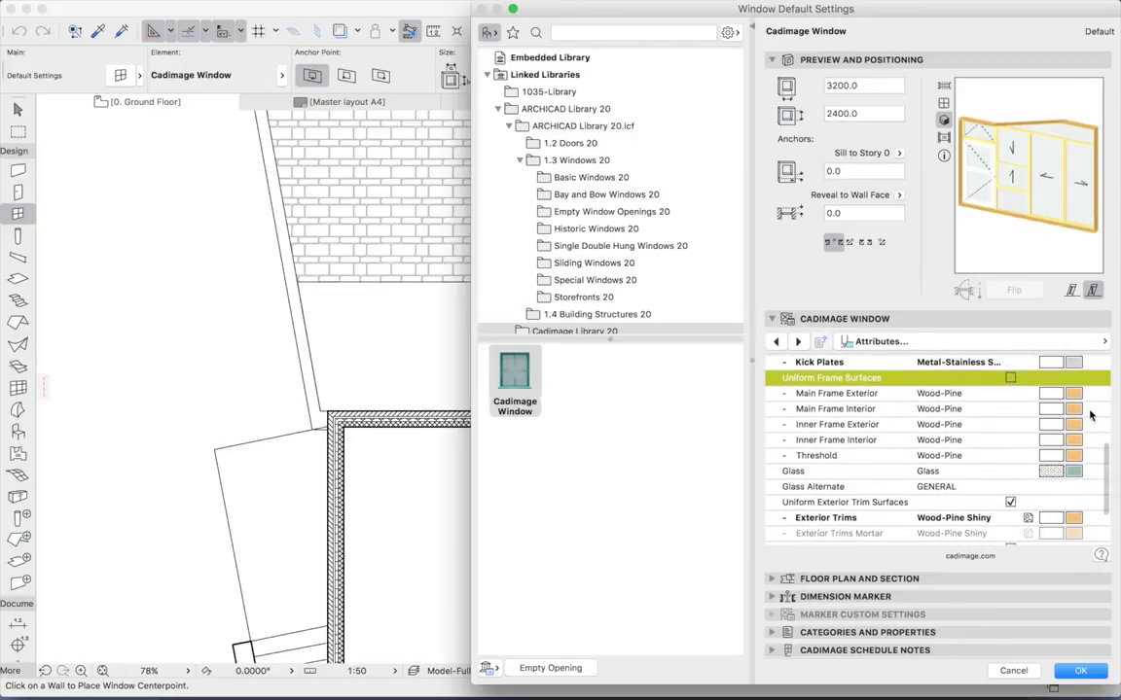
click(1074, 394)
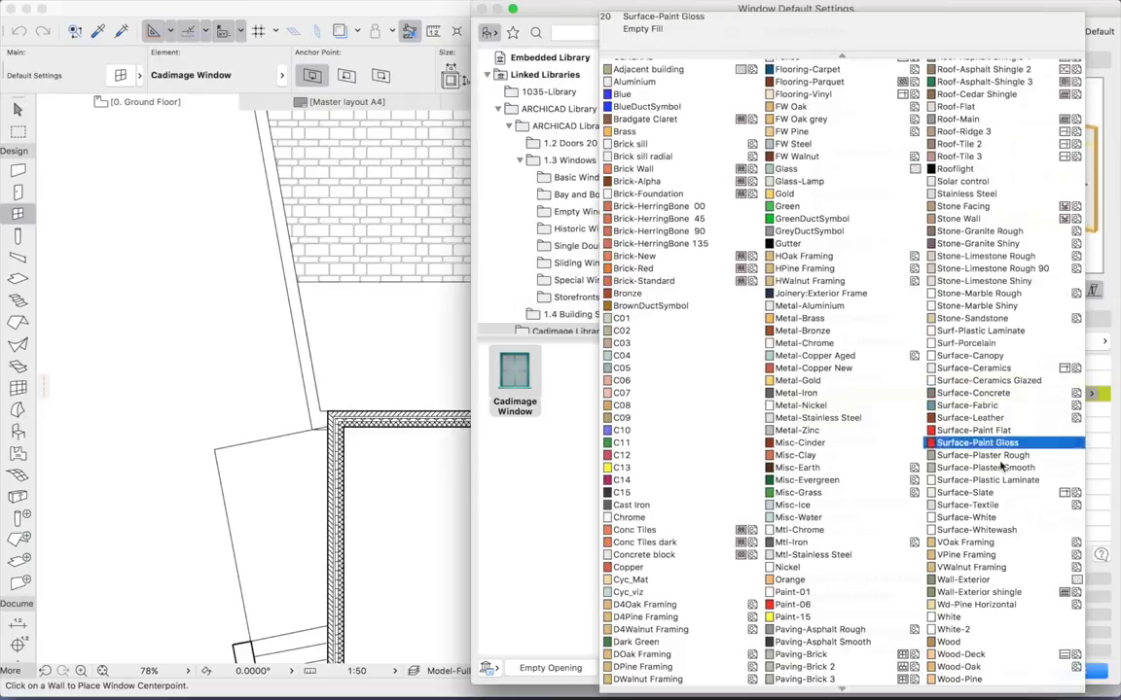
click(943, 617)
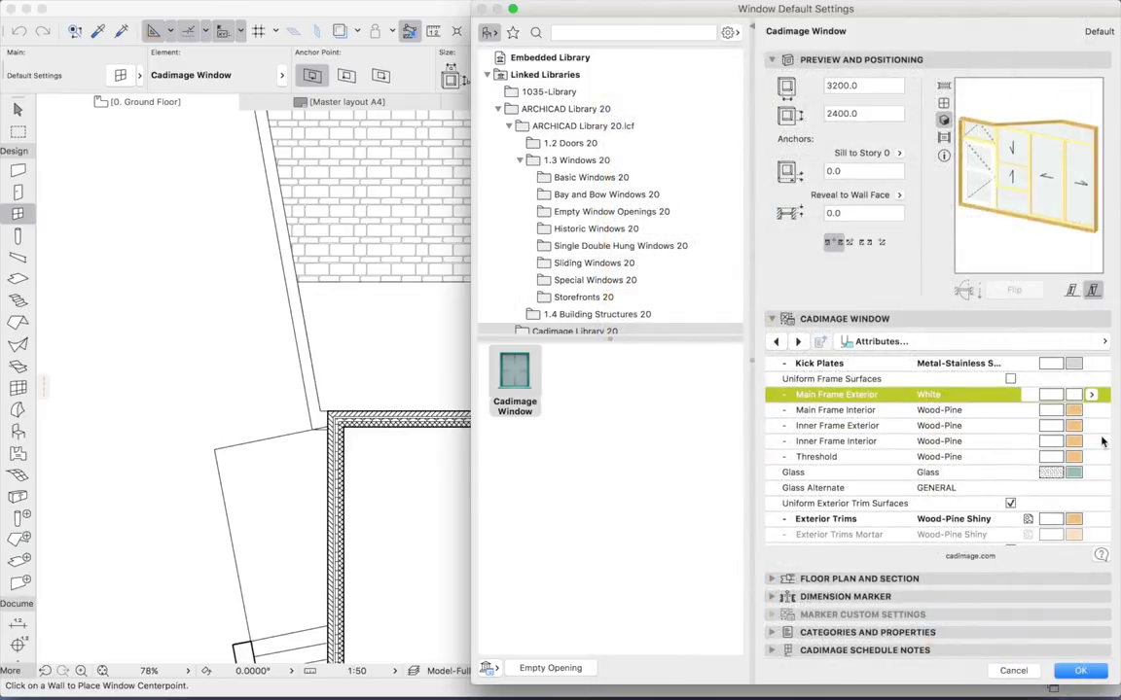
click(985, 345)
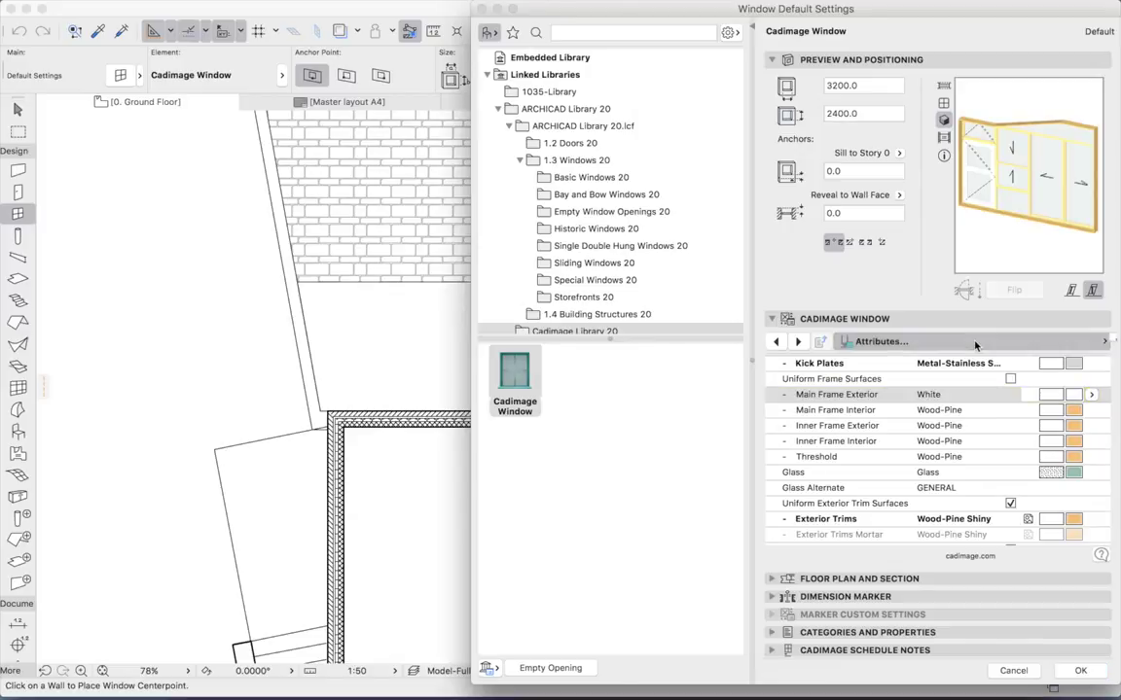
- Review the Hardware, Frame, Glass, Exterior Trims and Interior Trims pages, ending on Glass (Single Glazing, A 12.0, B 12.0, C 6.0)
scroll(643, 413, up, 1)
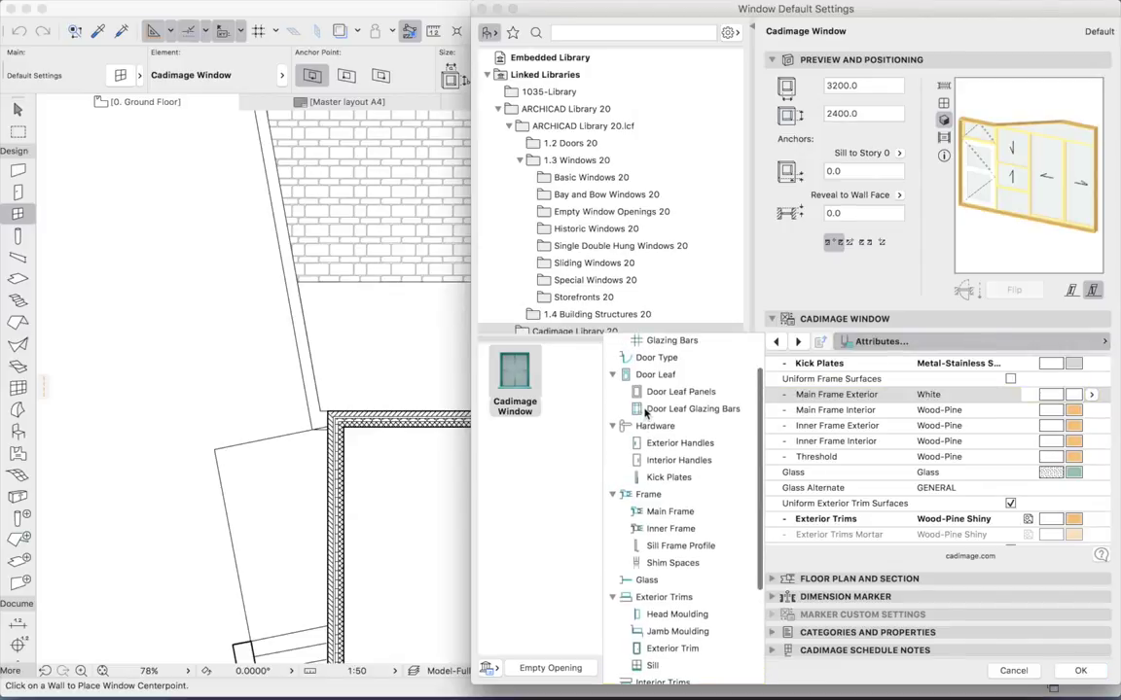
click(654, 425)
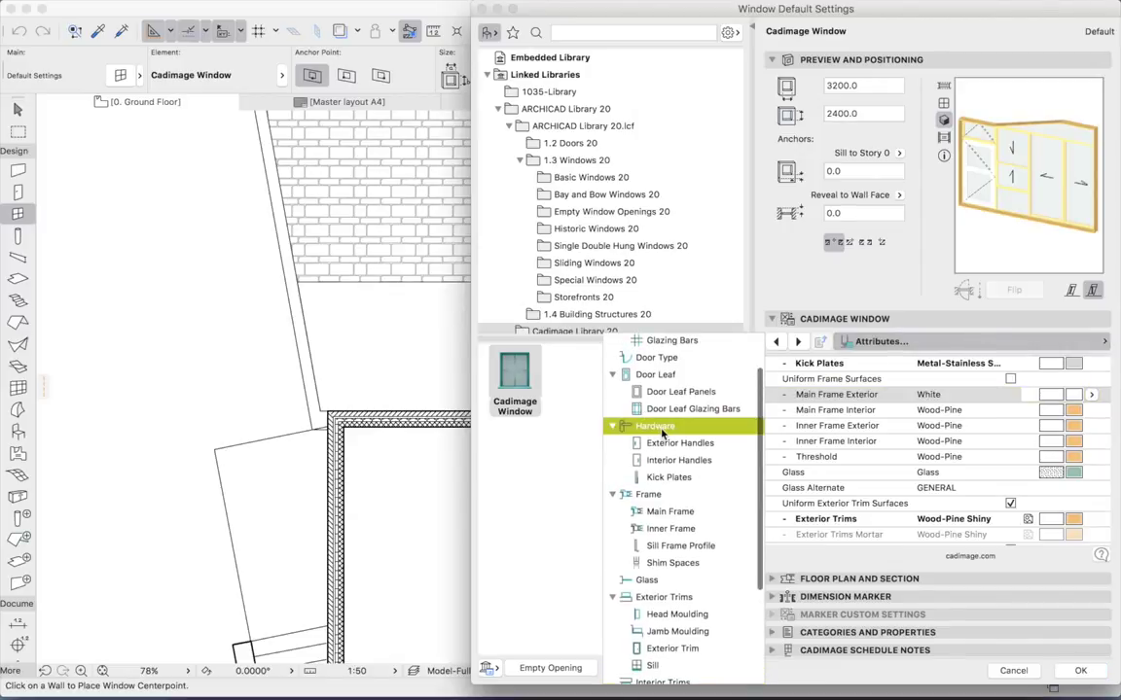
click(653, 498)
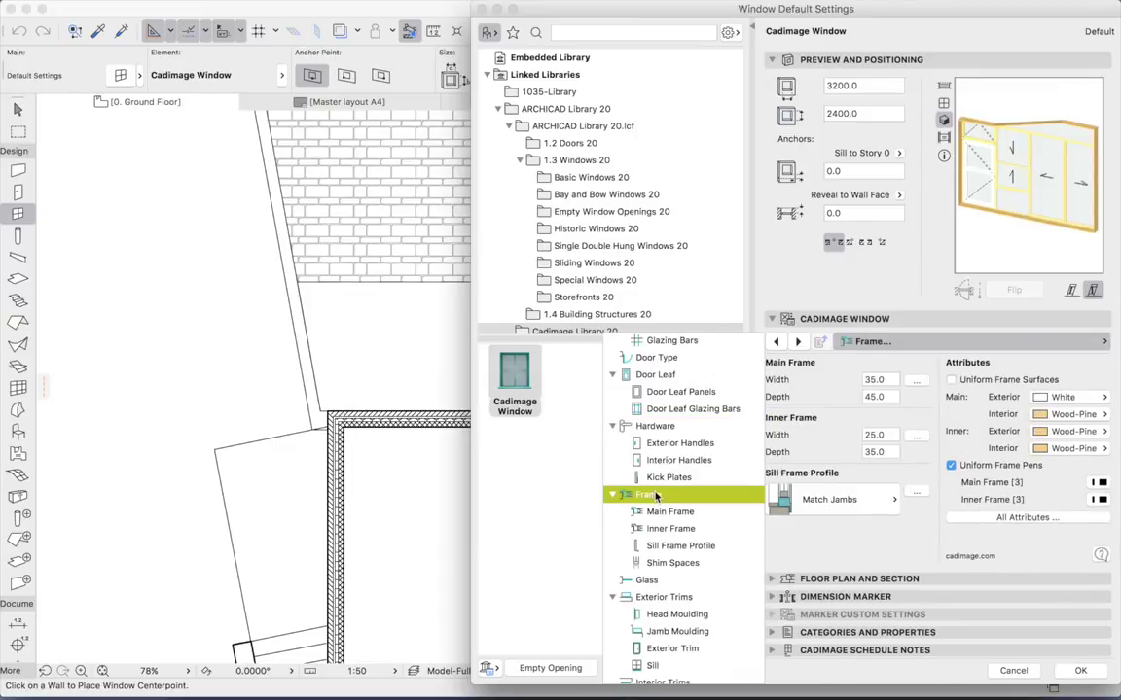
scroll(657, 501, down, 2)
click(649, 528)
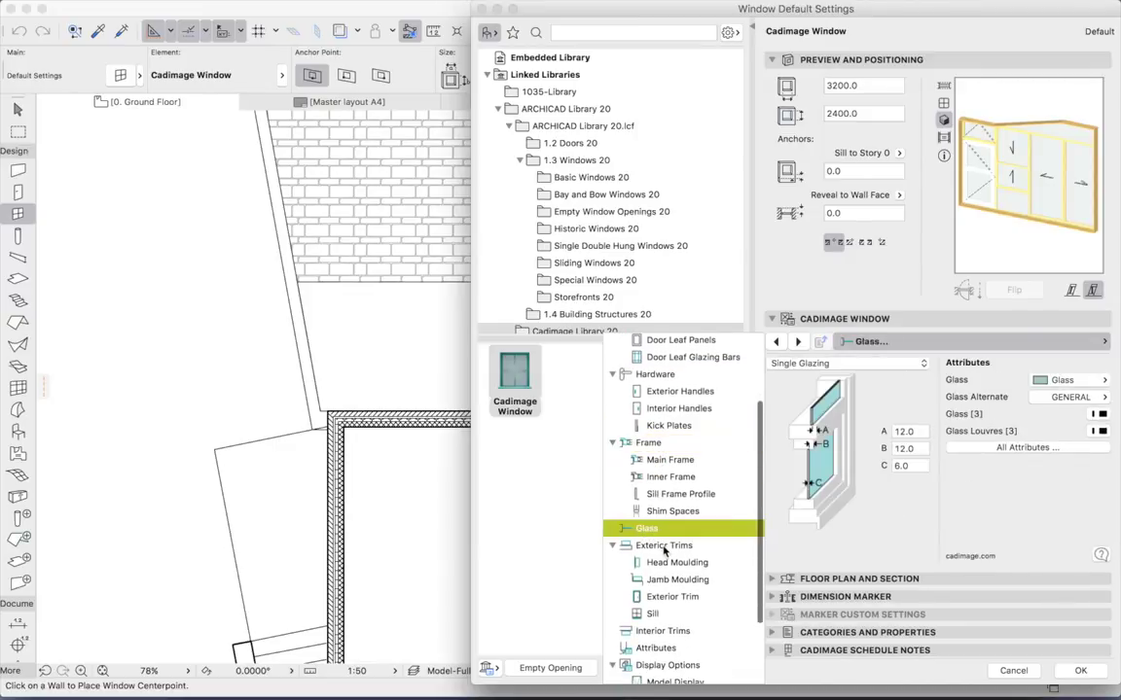
click(664, 548)
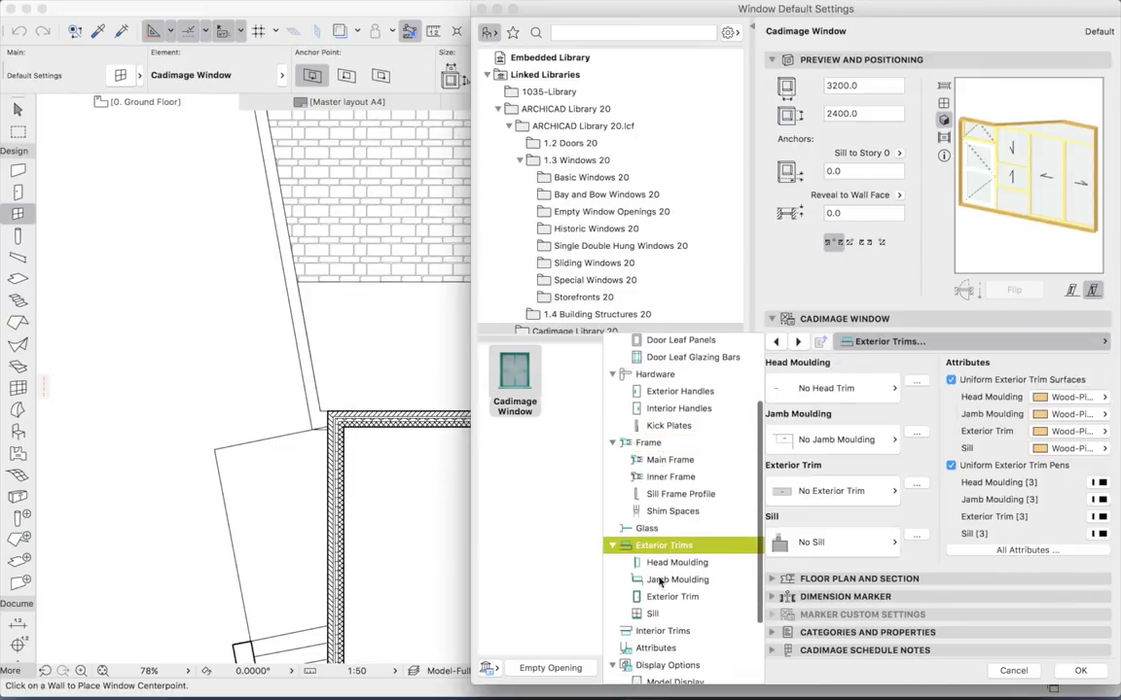
click(662, 634)
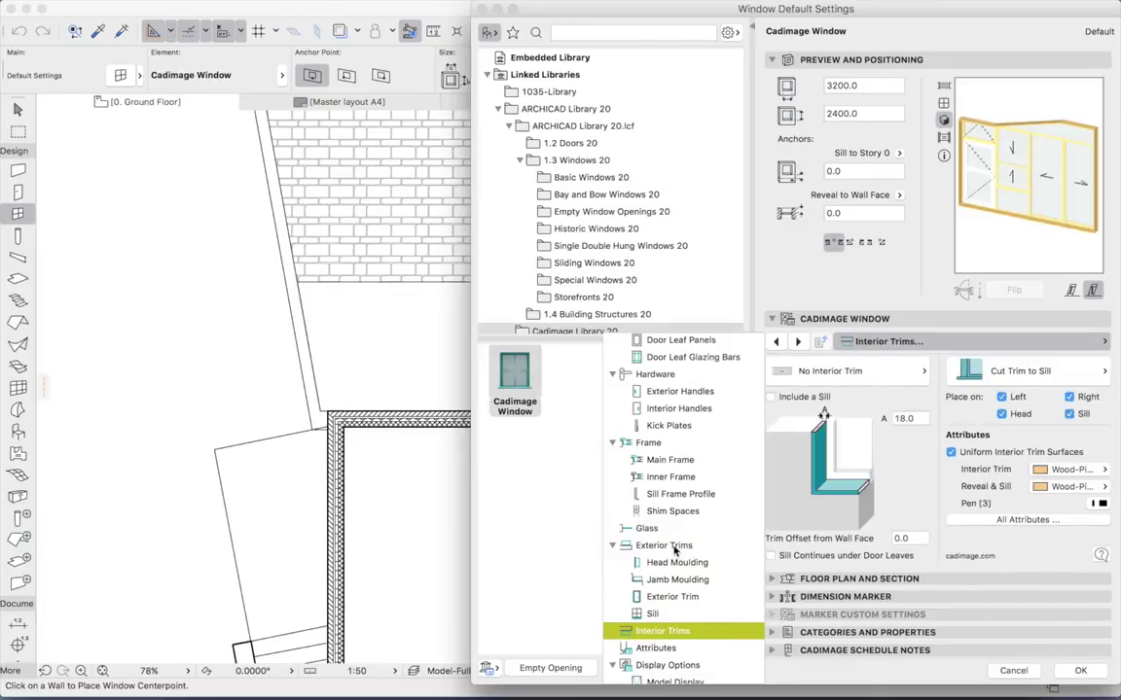
scroll(674, 550, down, 2)
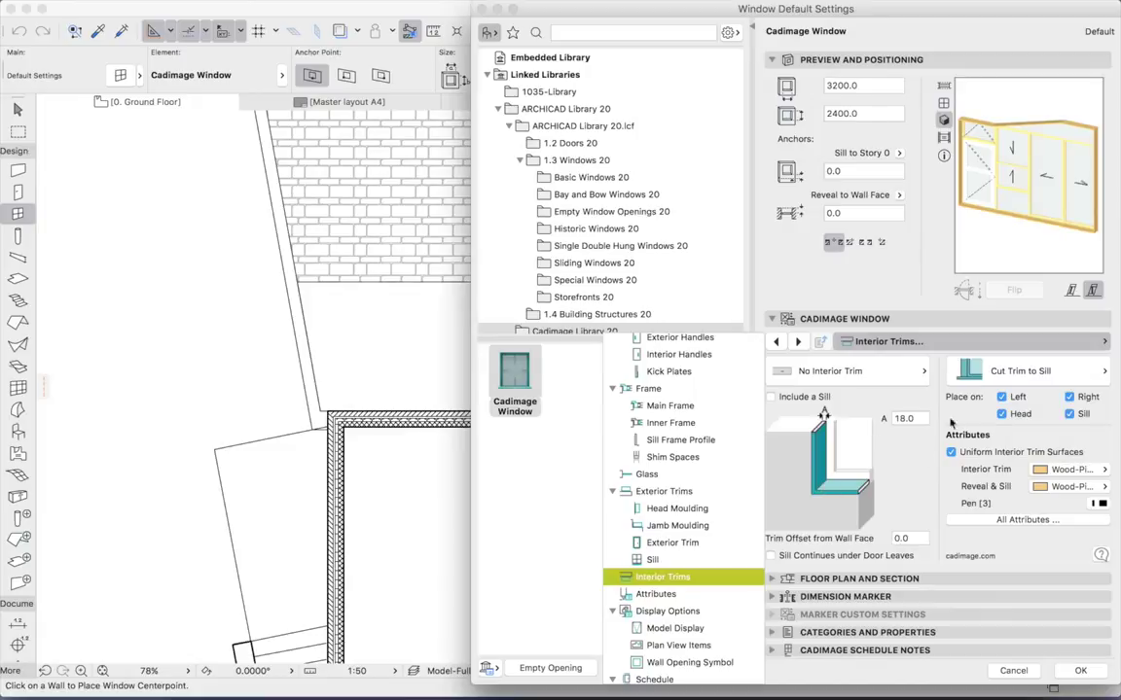
click(663, 491)
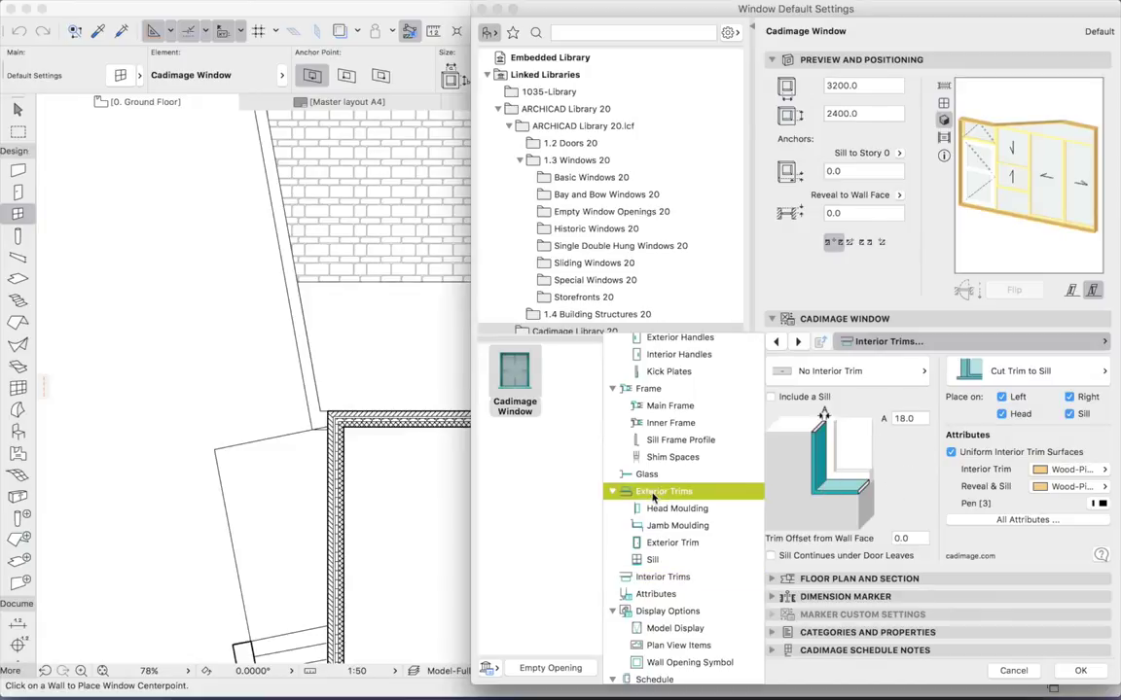
click(648, 474)
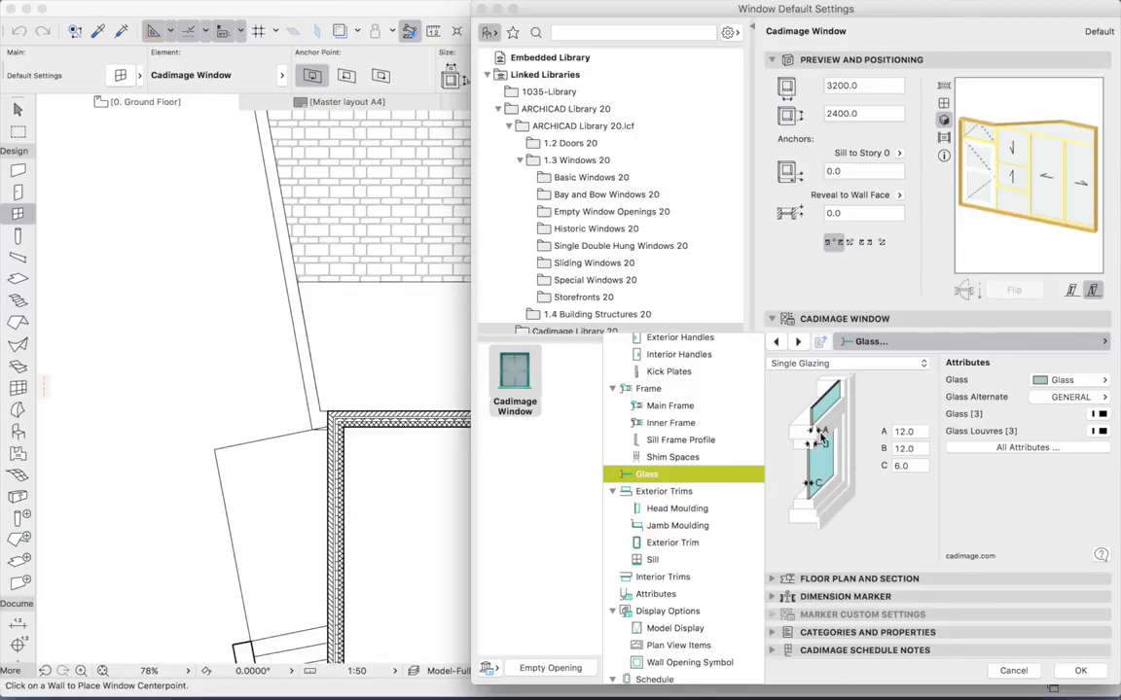
- Accept the window settings and place the window centred in the room's upper wall, with its opening side chosen
click(1083, 673)
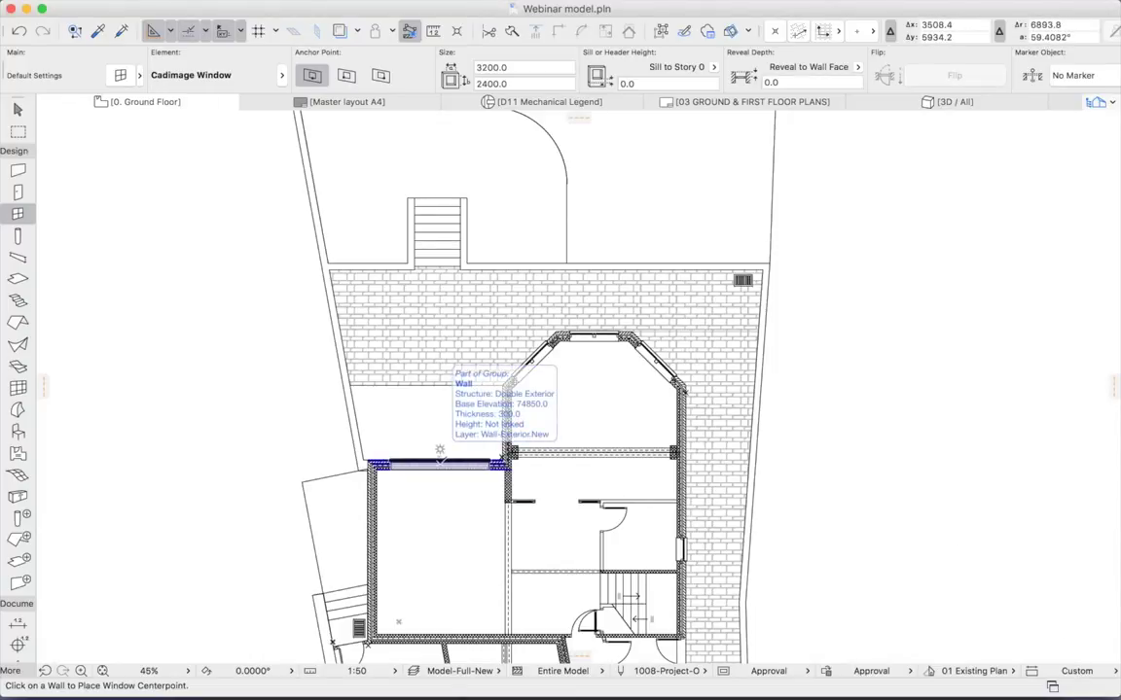
click(440, 452)
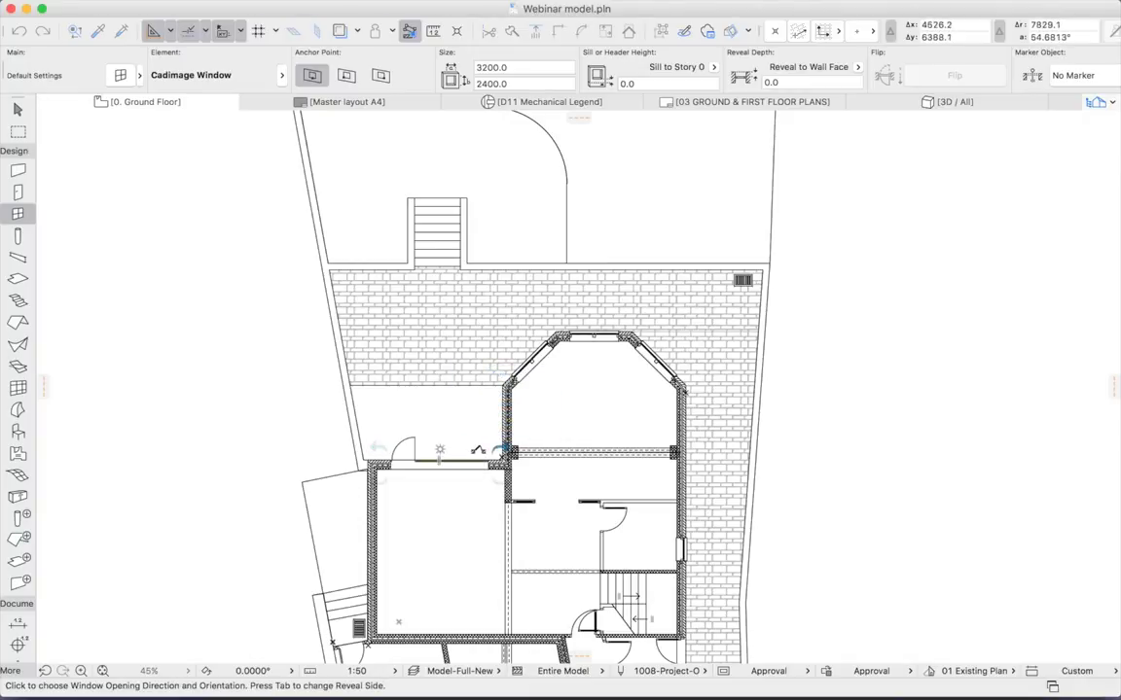
click(475, 452)
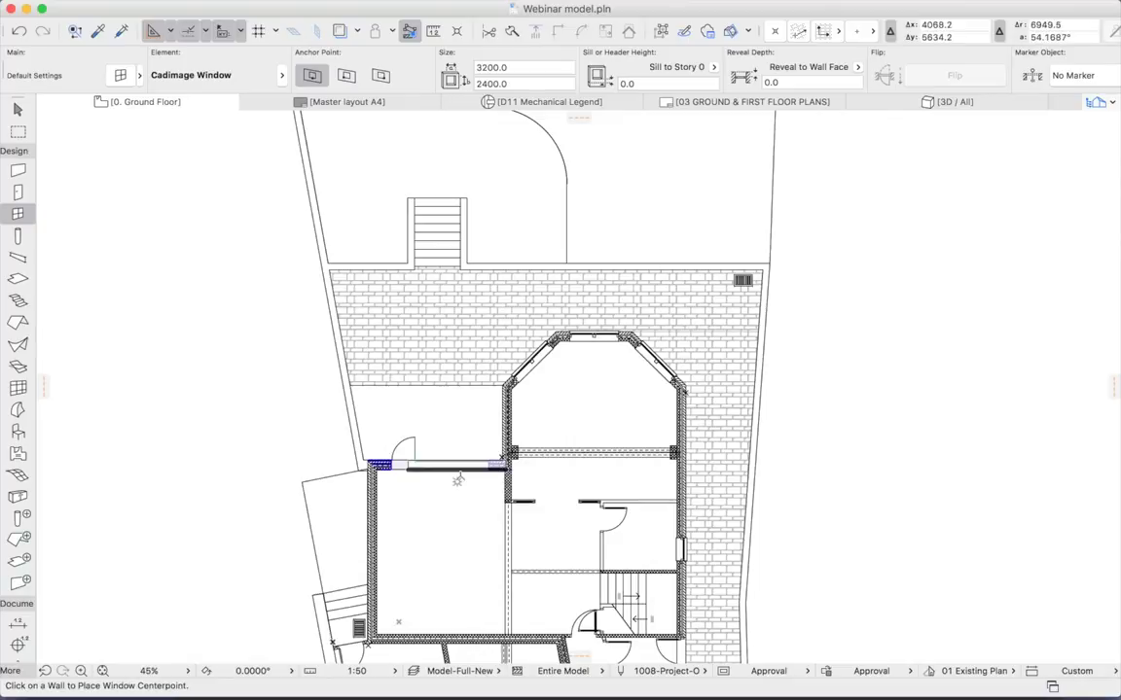
scroll(458, 479, up, 5)
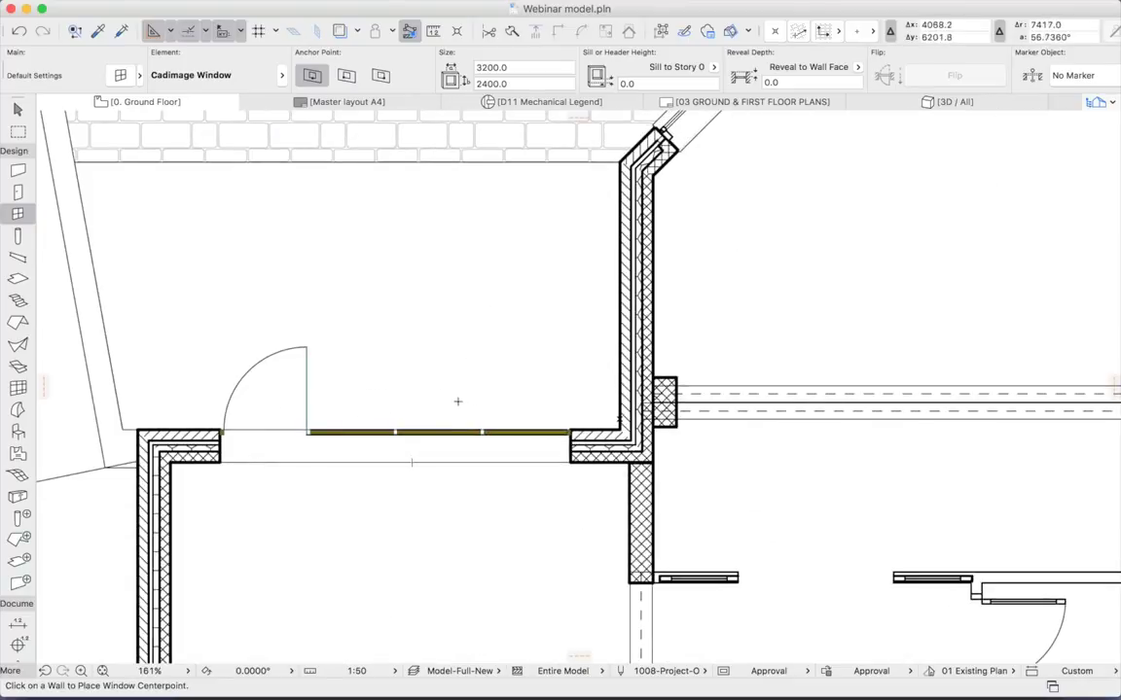
- Show the model in 3D and select the placed Cadimage window with the Arrow tool
key(F3)
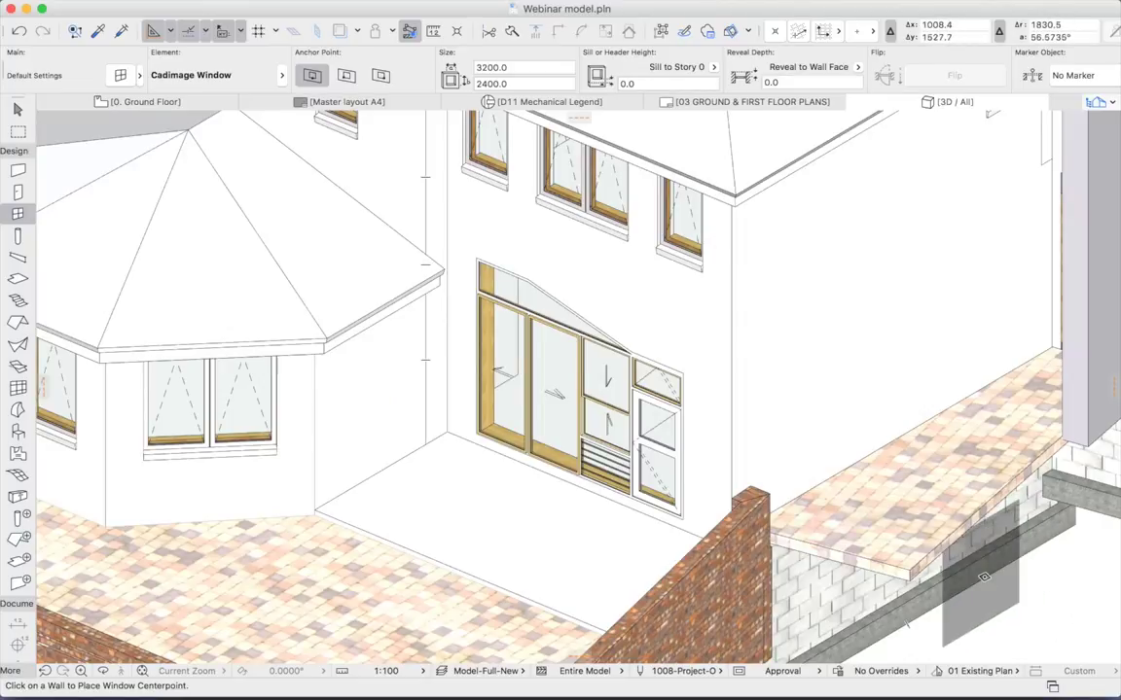
key(Escape)
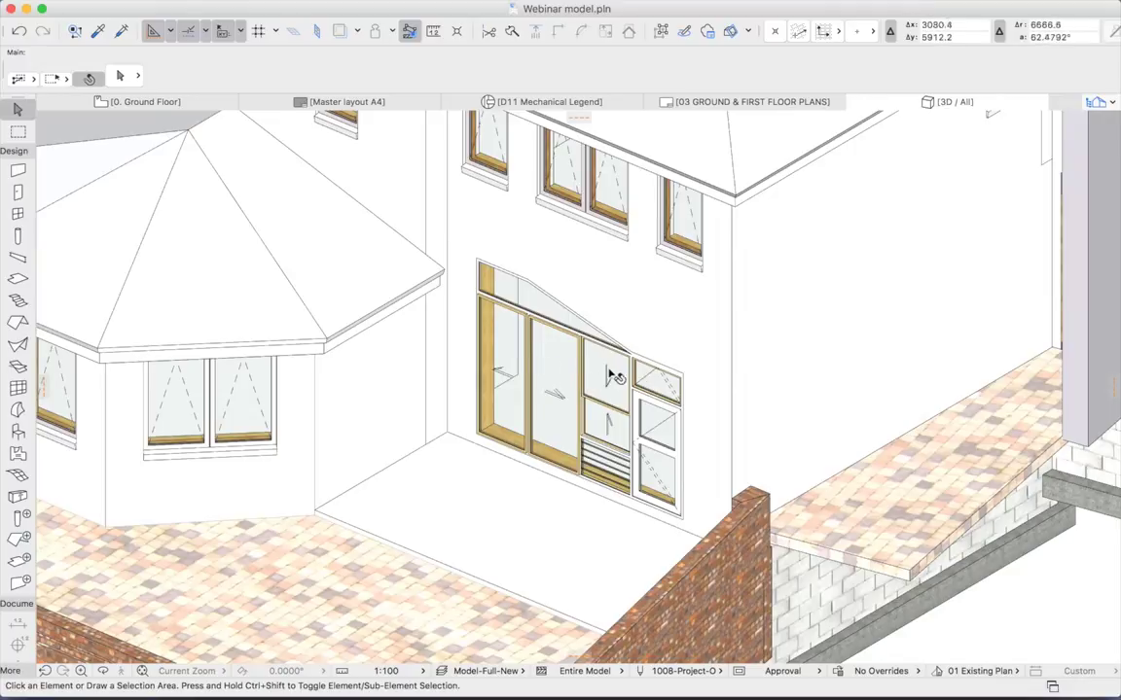
click(526, 296)
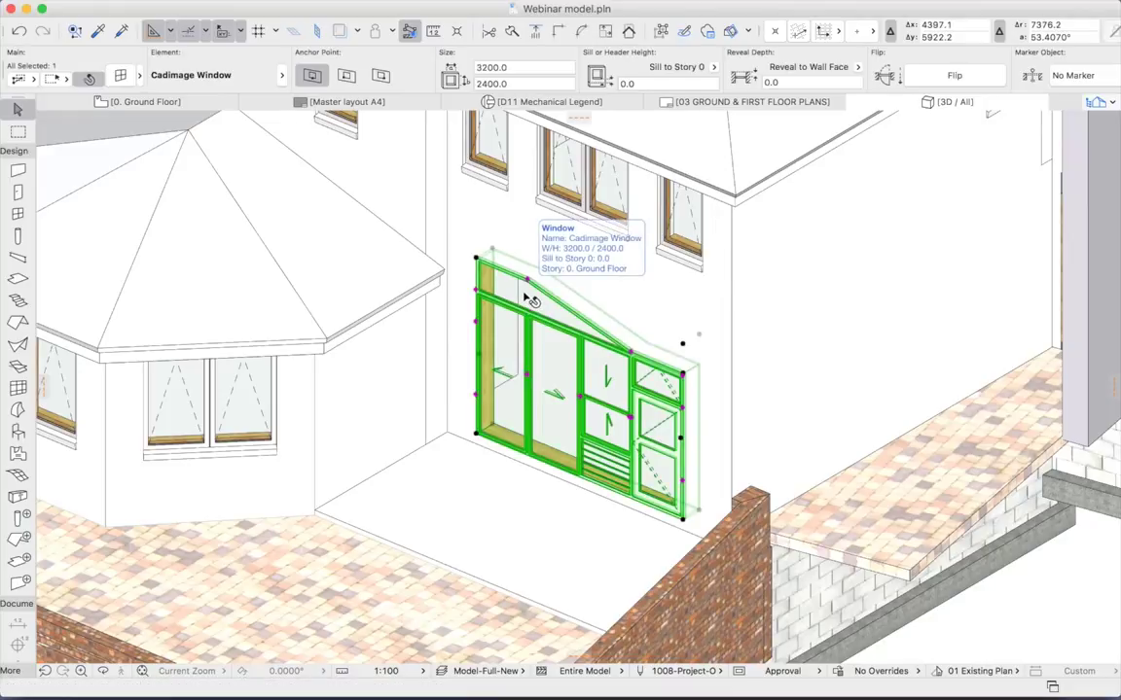